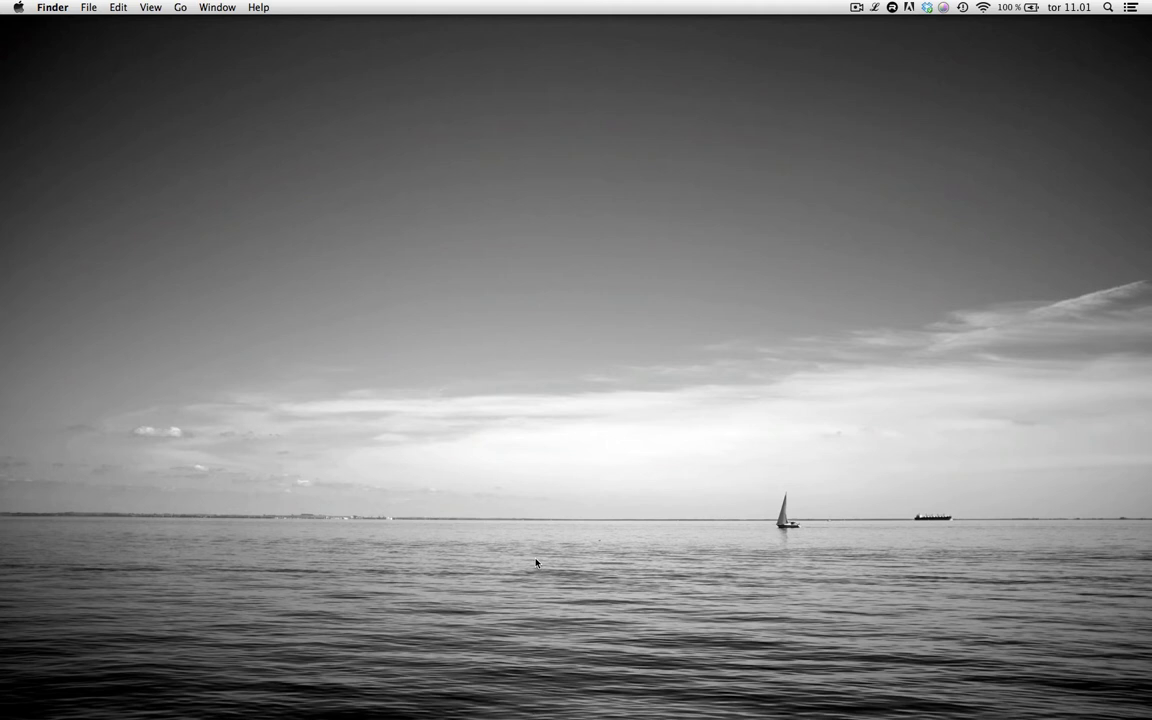
# Switch to ColorSchemer Studio and try other base colors on the color wheel, raising red and rotating the wheel to lime green #75e128
pyautogui.moveTo(649, 702)
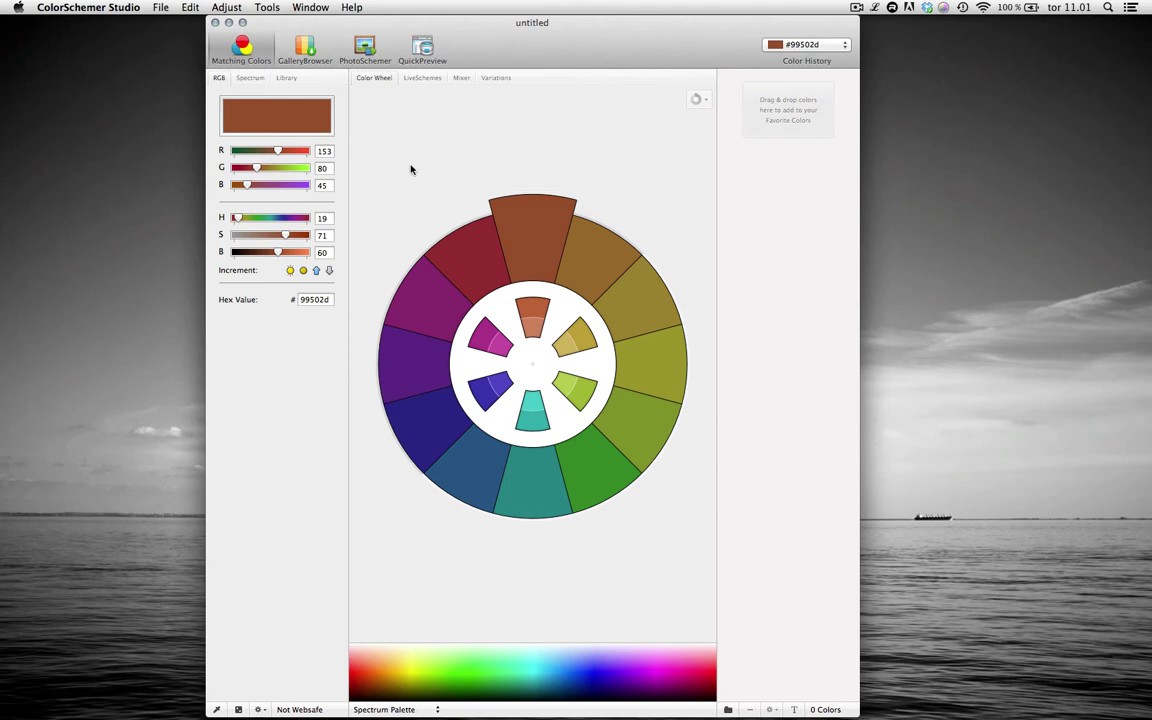
pyautogui.moveTo(276, 152); pyautogui.dragTo(310, 152)
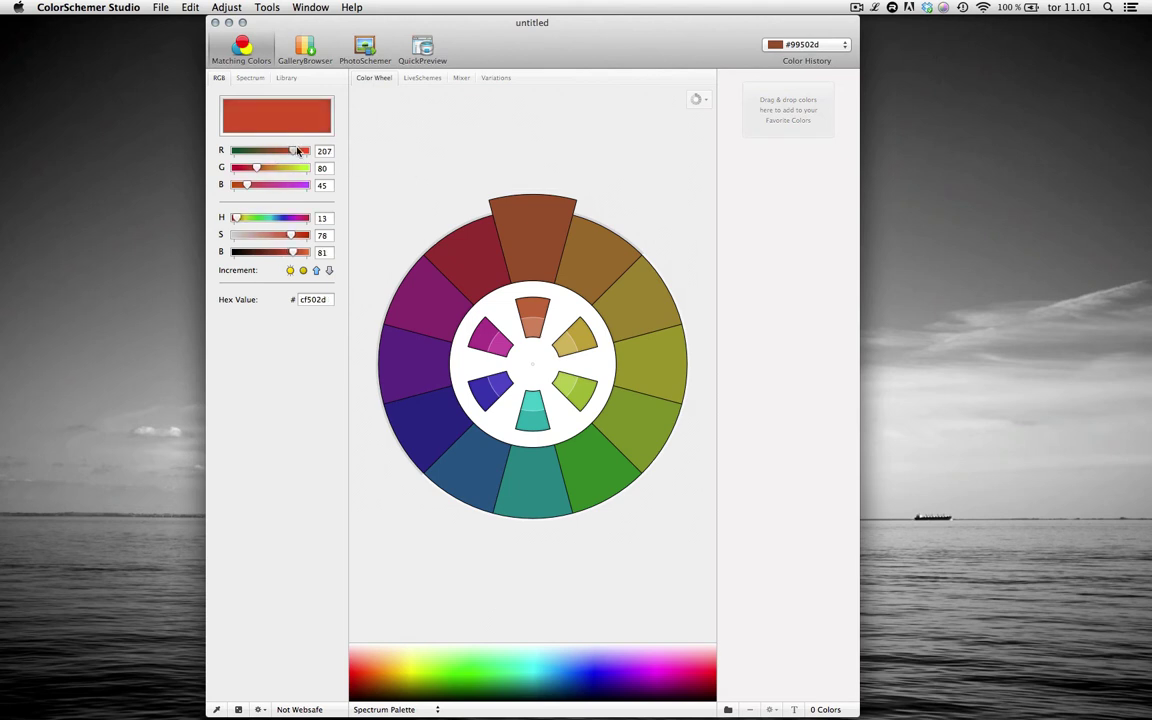
pyautogui.click(465, 242)
pyautogui.click(538, 460)
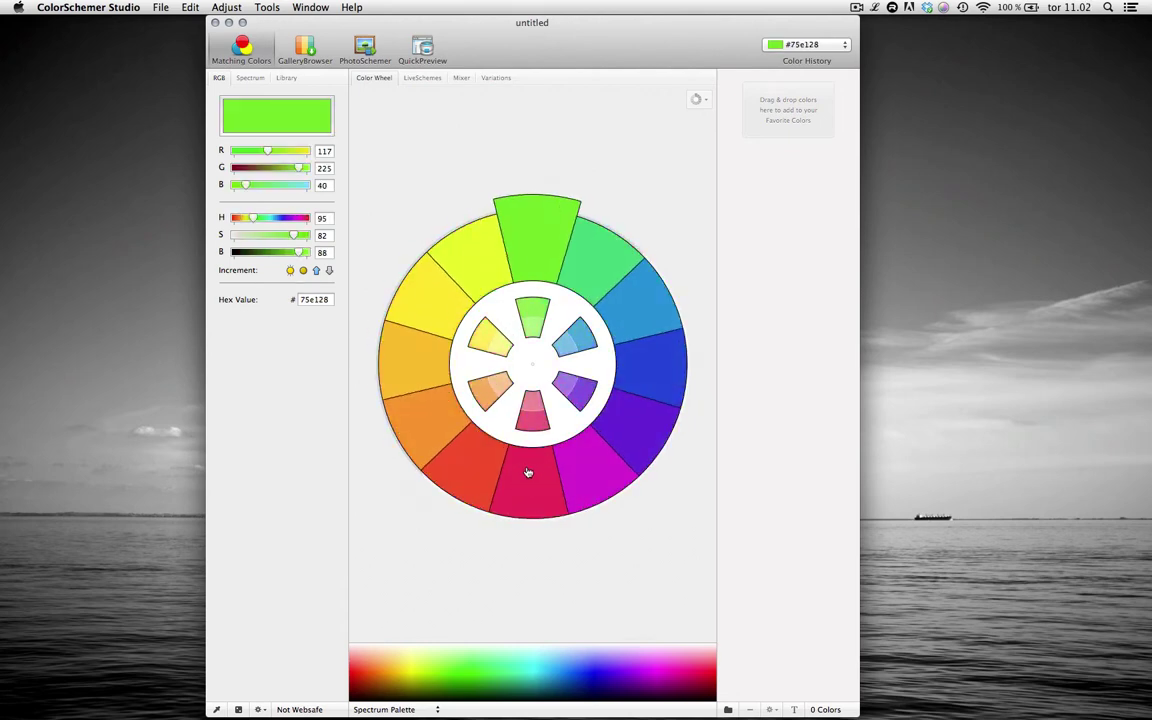
pyautogui.click(527, 472)
pyautogui.click(513, 478)
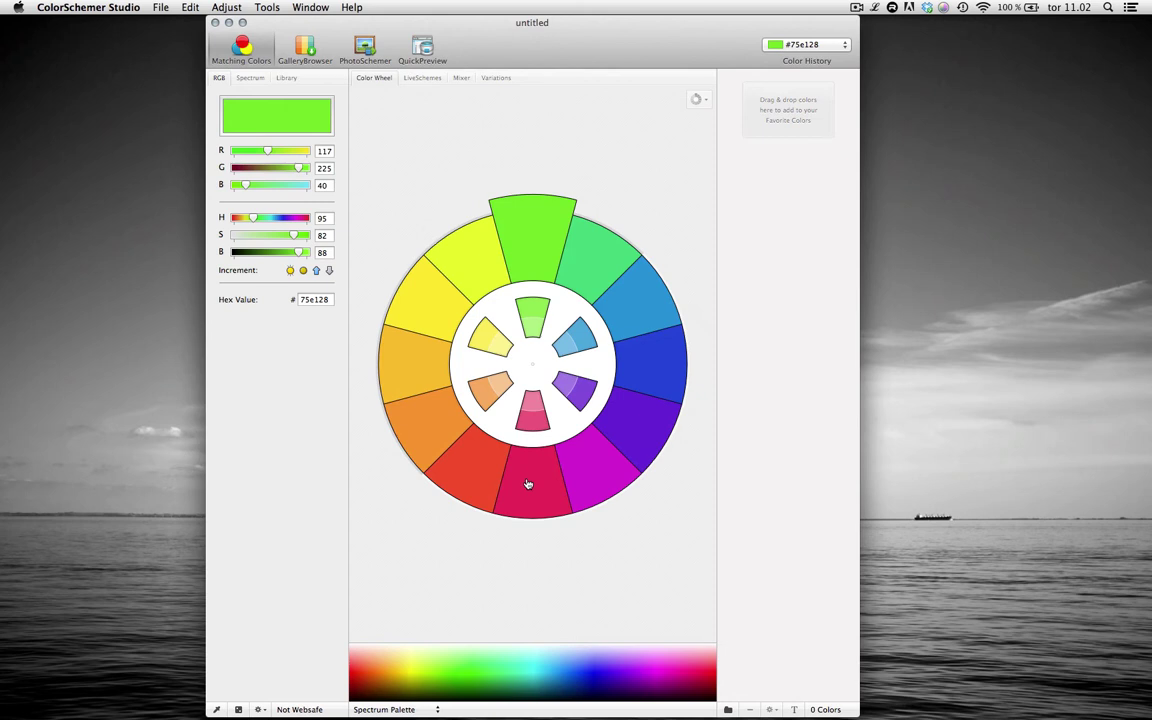
pyautogui.click(526, 484)
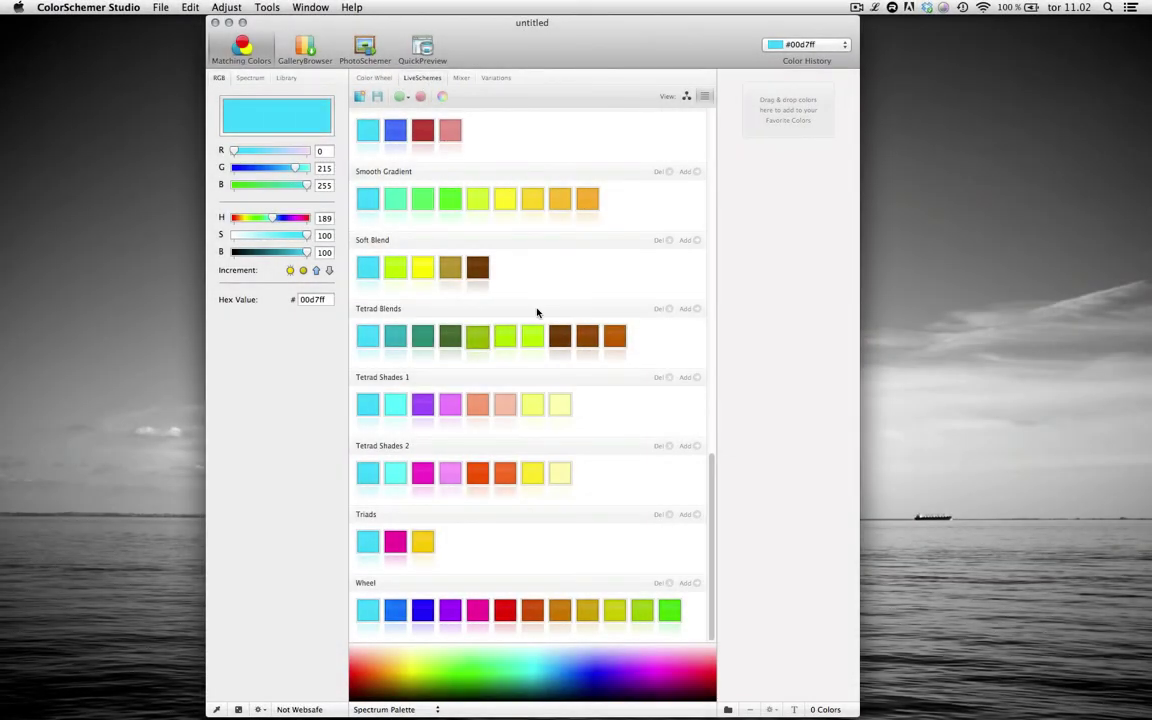
# Browse the LiveSchemes palettes generated from the #00d7ff base color
pyautogui.scroll(-1, 583, 304)
pyautogui.scroll(15, 583, 304)
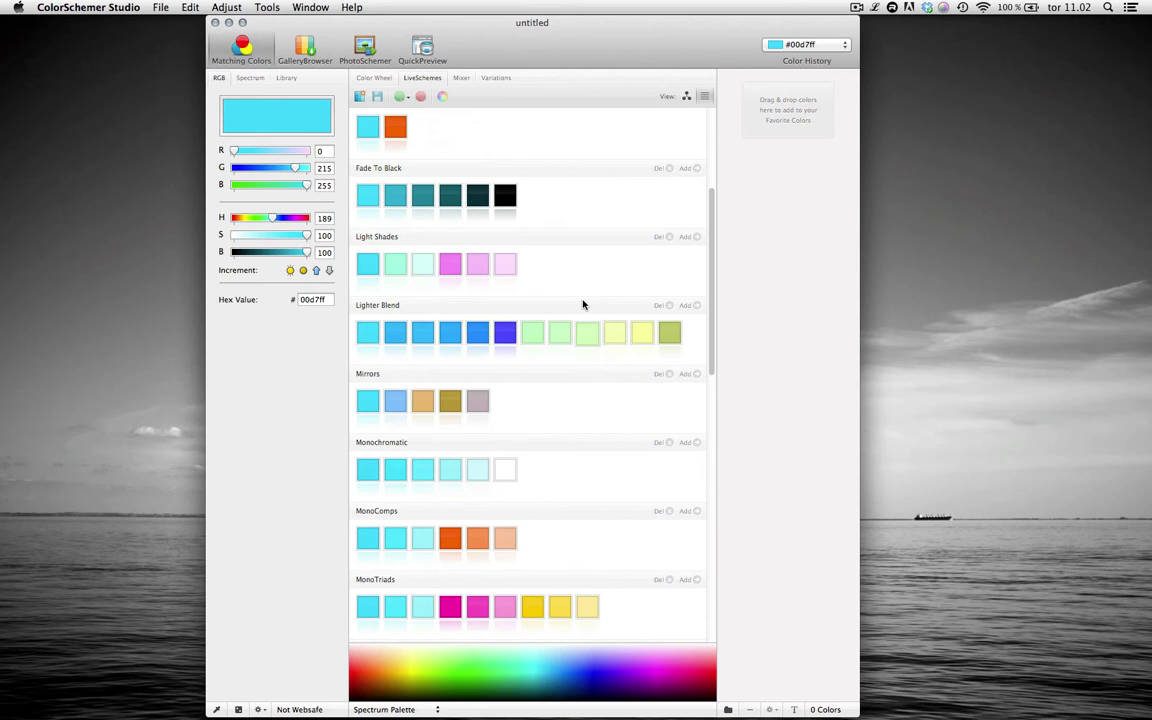
pyautogui.scroll(-3, 622, 391)
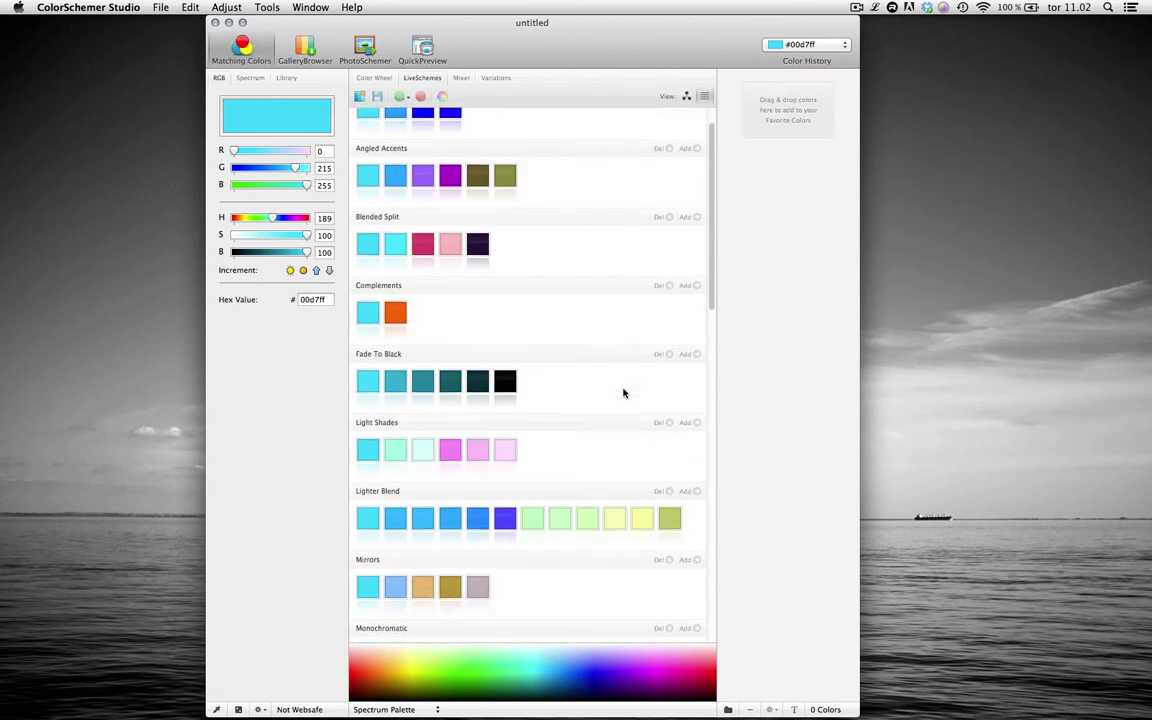
pyautogui.scroll(3, 623, 392)
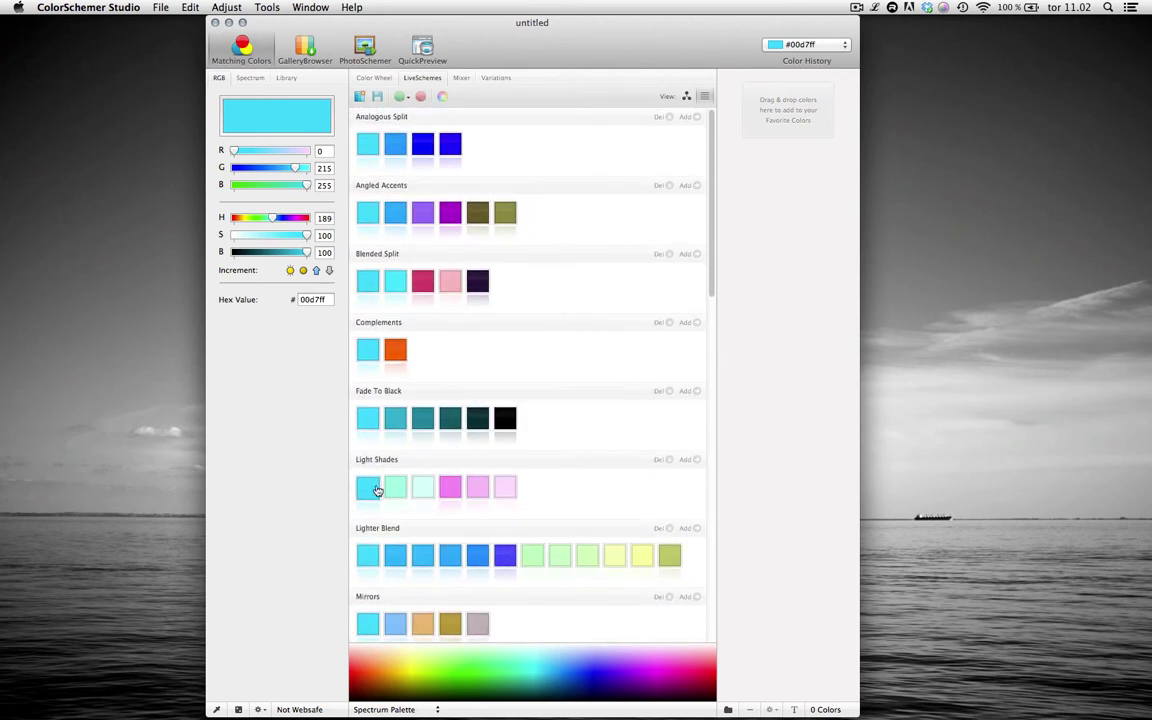
pyautogui.scroll(-8, 616, 463)
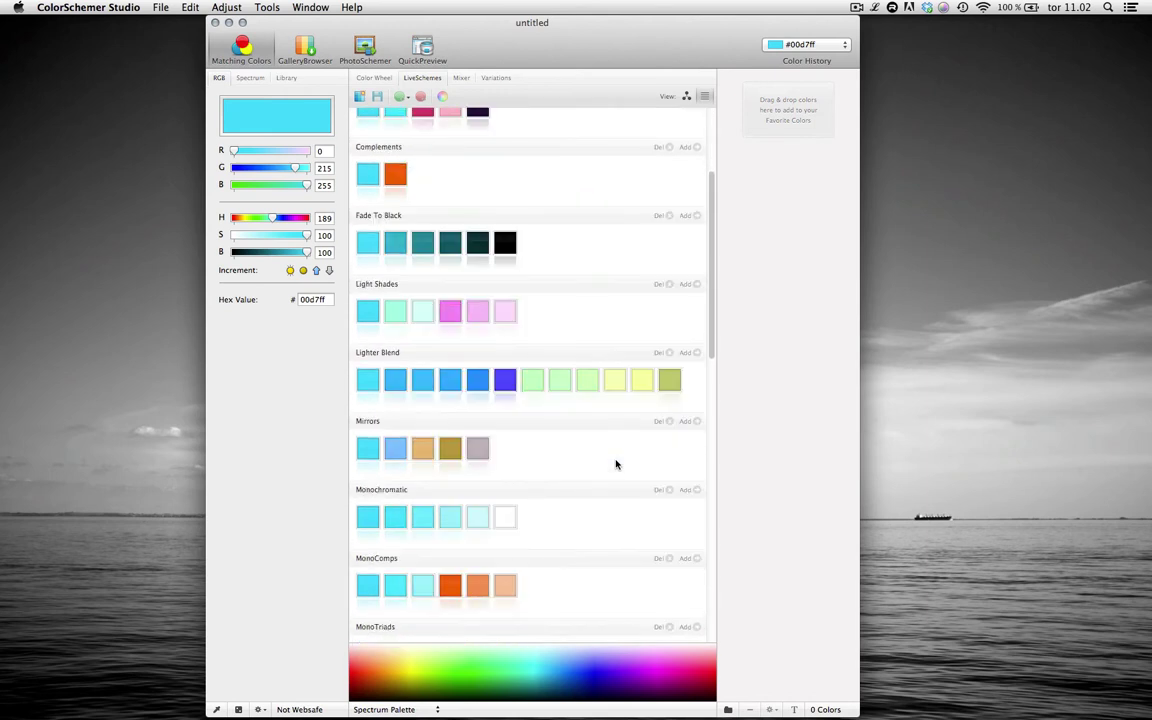
# Change the base color to #33b4ec, with saturation at 79 and brightness at 93
pyautogui.moveTo(294, 168)
pyautogui.mouseDown()
pyautogui.moveTo(228, 168)
pyautogui.moveTo(302, 168)
pyautogui.moveTo(284, 169)
pyautogui.mouseUp()
pyautogui.moveTo(278, 235)
pyautogui.mouseDown()
pyautogui.moveTo(266, 236)
pyautogui.moveTo(290, 235)
pyautogui.mouseUp()
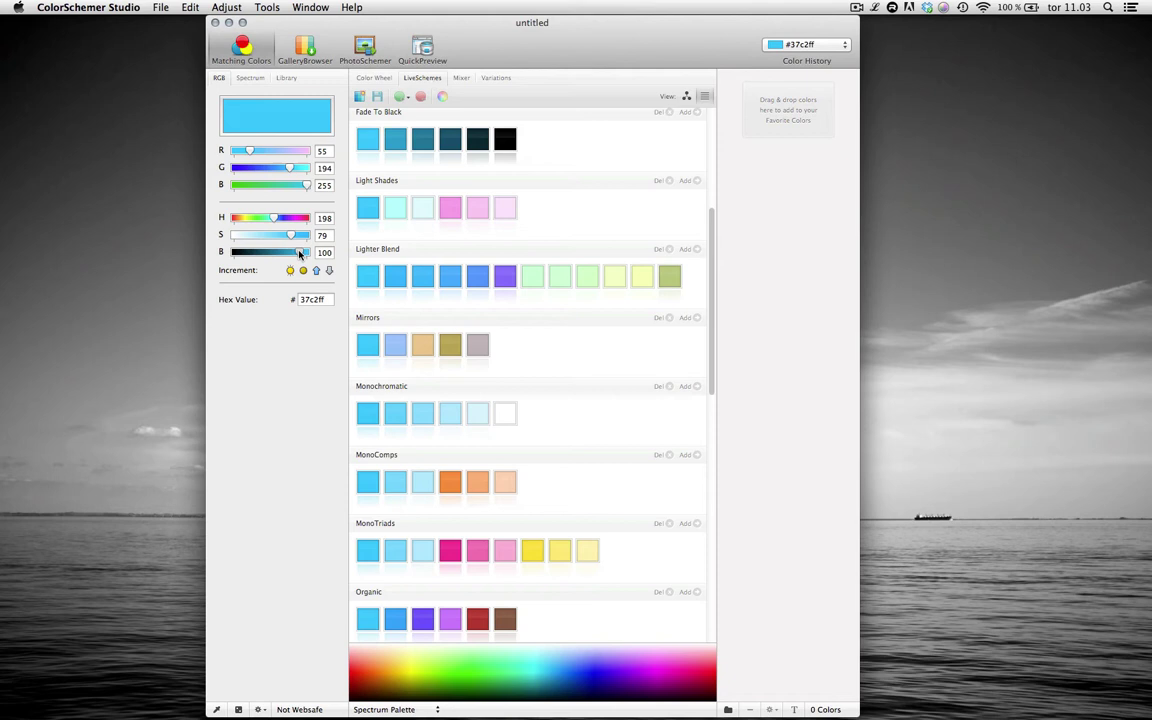
pyautogui.moveTo(270, 252); pyautogui.dragTo(302, 253)
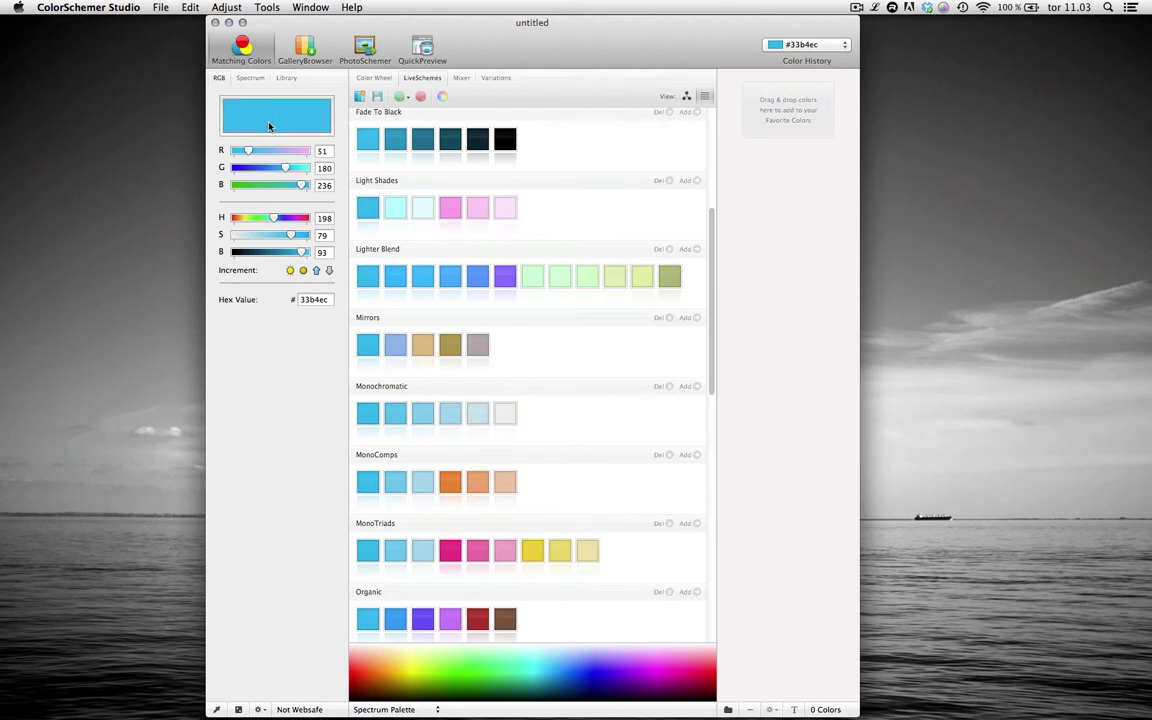
# Try to adjust the base color with the Gray Scale Slider in the system color picker, and dismiss the problem report
pyautogui.click(268, 125)
pyautogui.moveTo(500, 130); pyautogui.dragTo(171, 320)
pyautogui.click(156, 322)
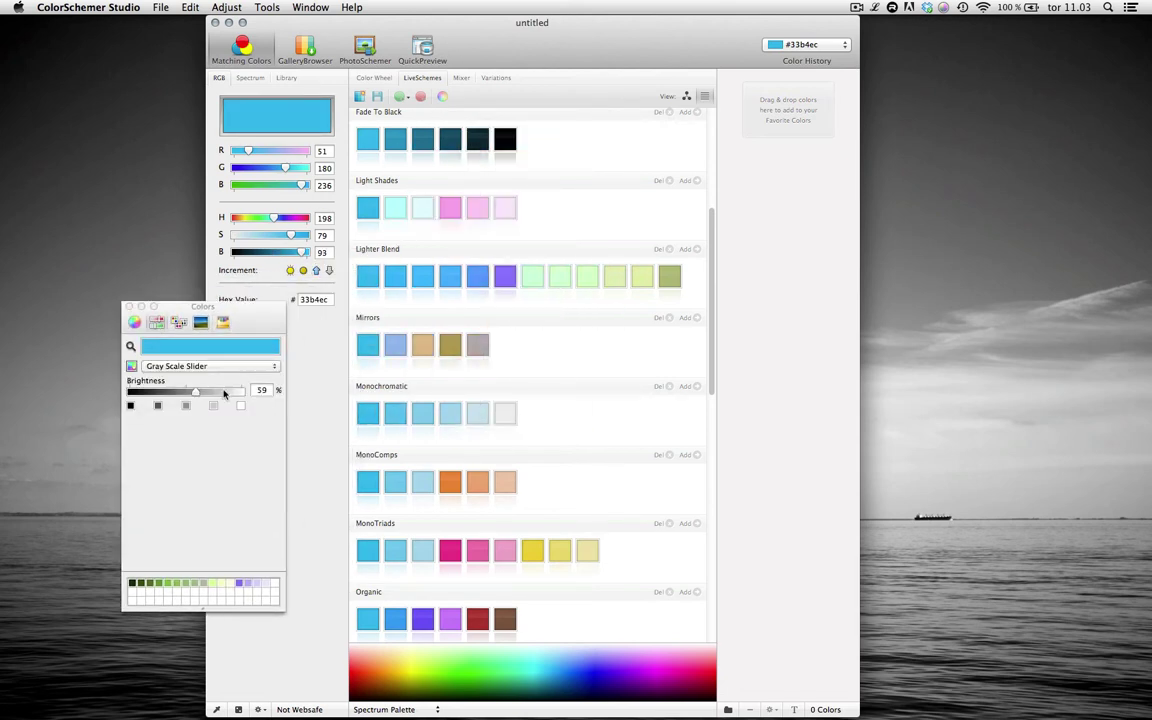
pyautogui.click(224, 394)
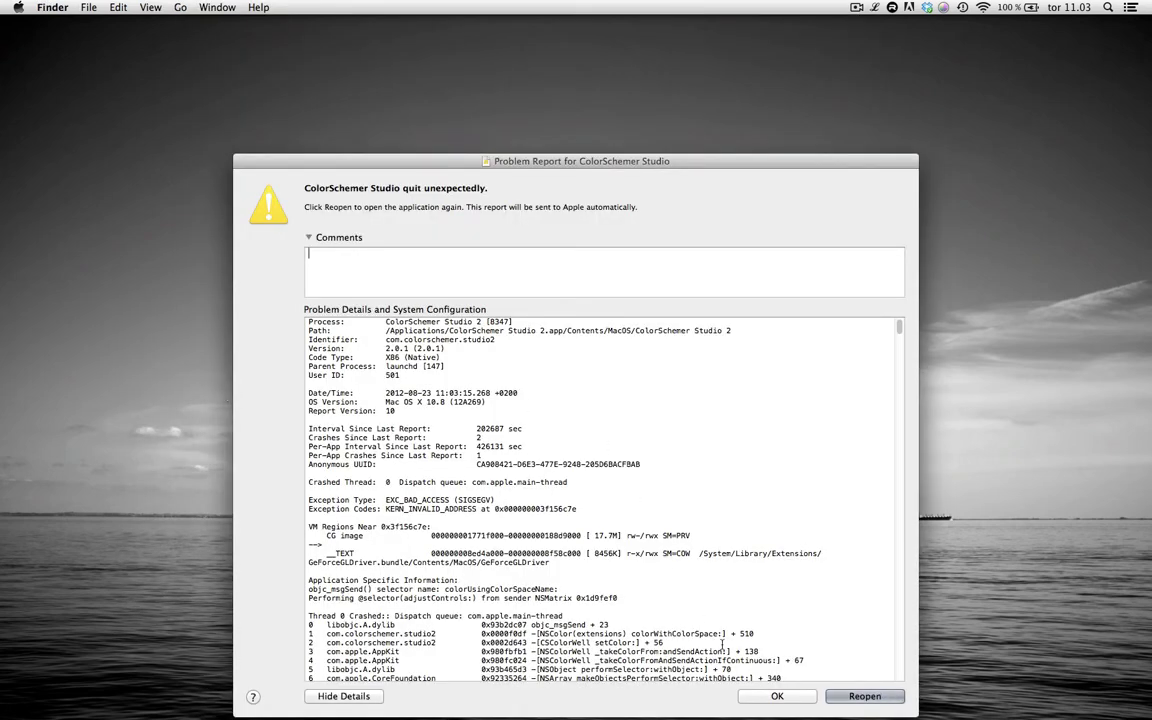
pyautogui.click(775, 697)
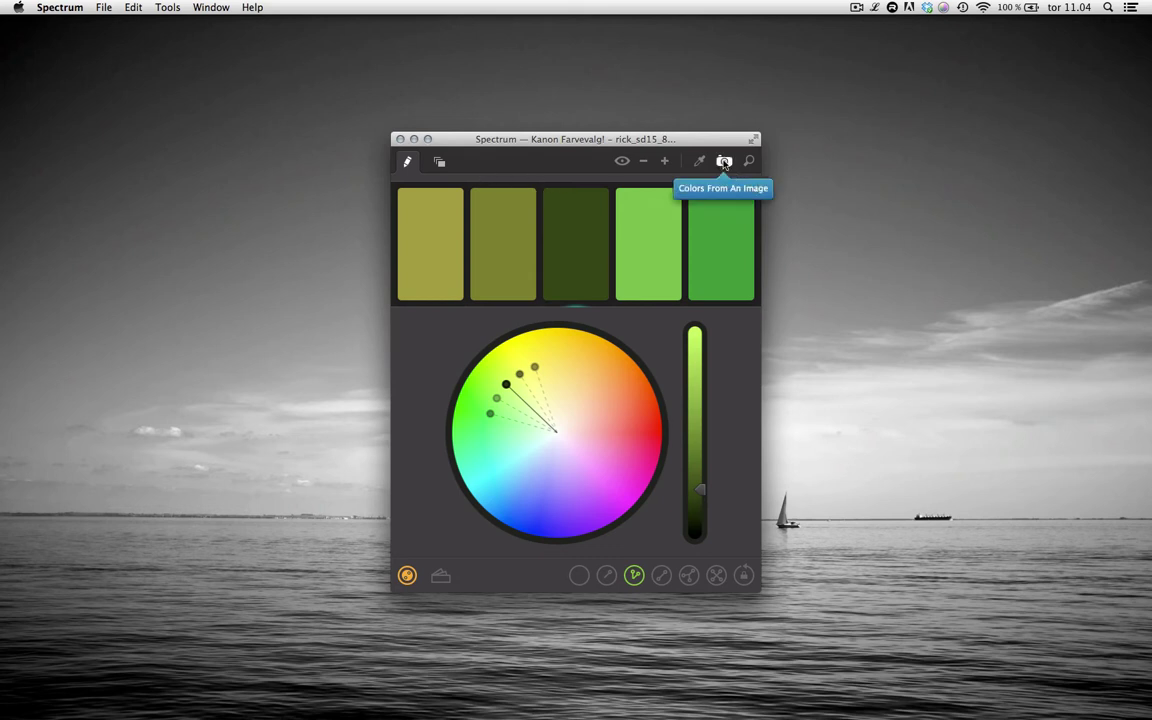
# In Spectrum, extract an eight-color palette from the image "Kanon Farvevalg! - rick_sd15_8-16_SDIM0244r.jpg"
pyautogui.click(724, 162)
pyautogui.click(548, 224)
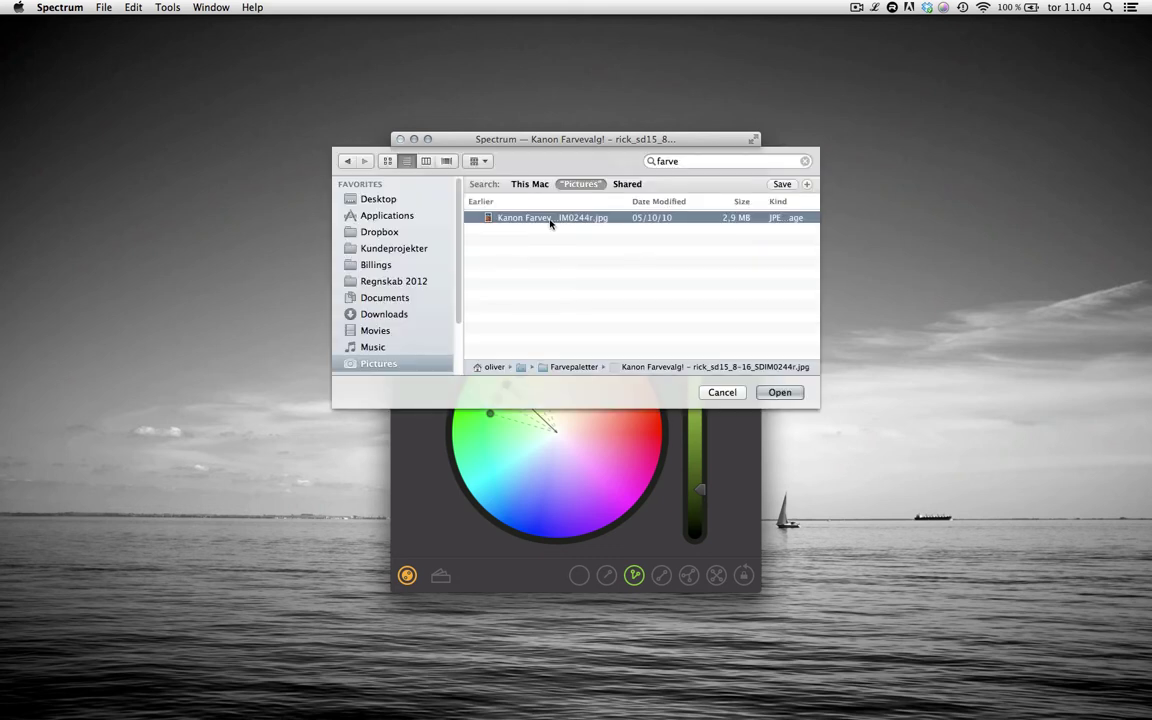
pyautogui.click(777, 391)
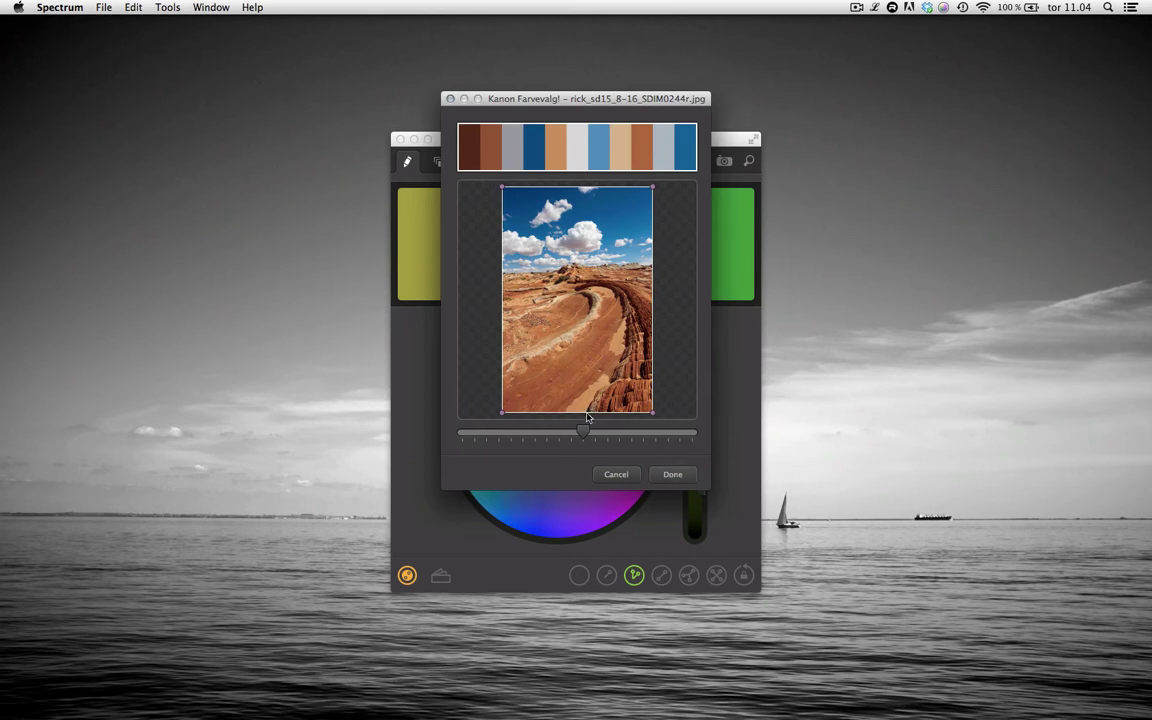
pyautogui.moveTo(578, 435); pyautogui.dragTo(547, 415)
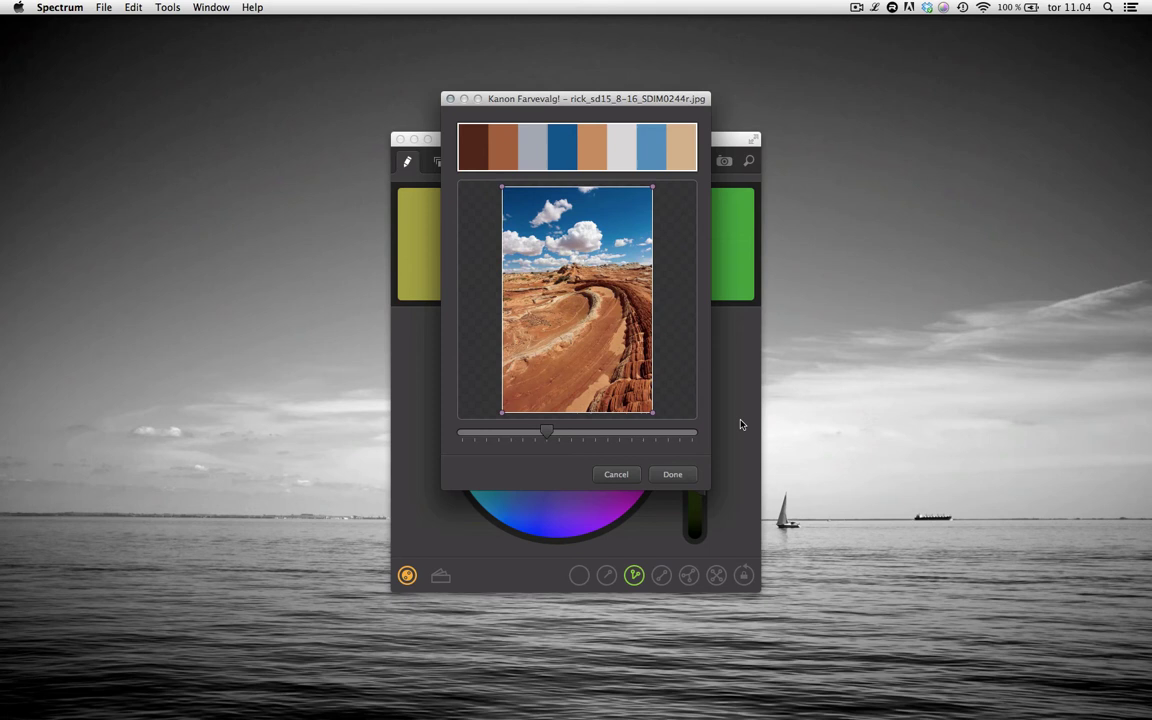
pyautogui.click(672, 475)
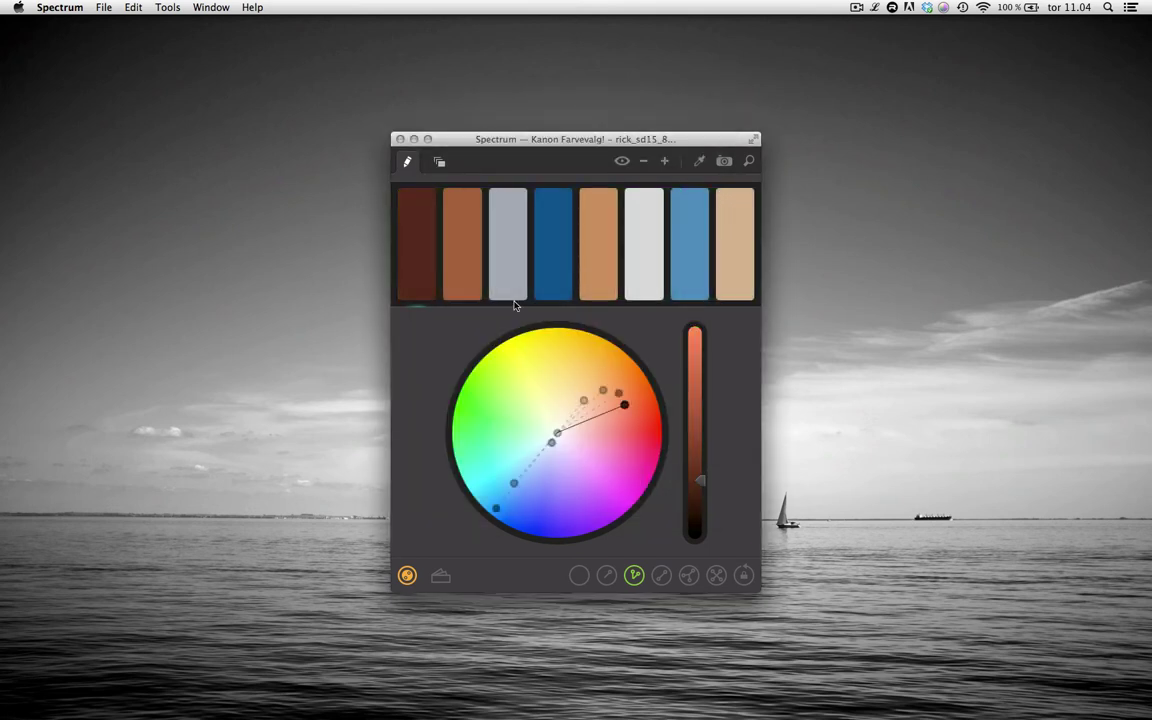
# Remove the rust-brown, orange-tan and dark brown swatches from the palette, keeping five colors
pyautogui.rightClick(457, 271)
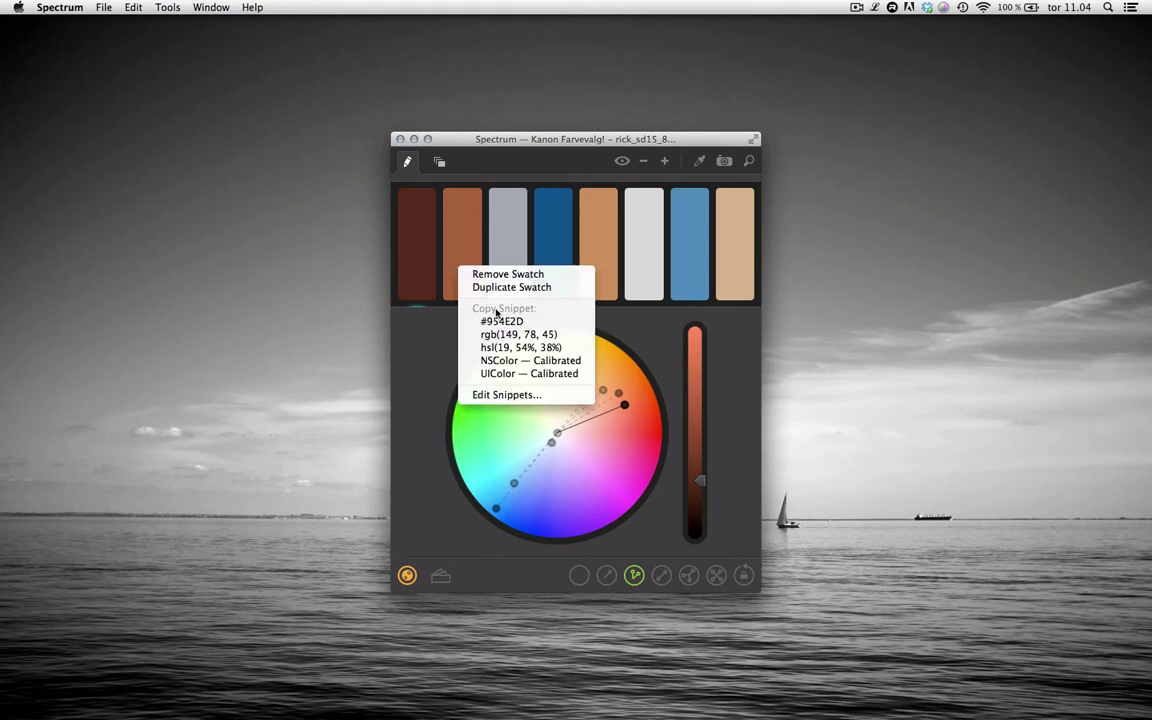
pyautogui.click(507, 274)
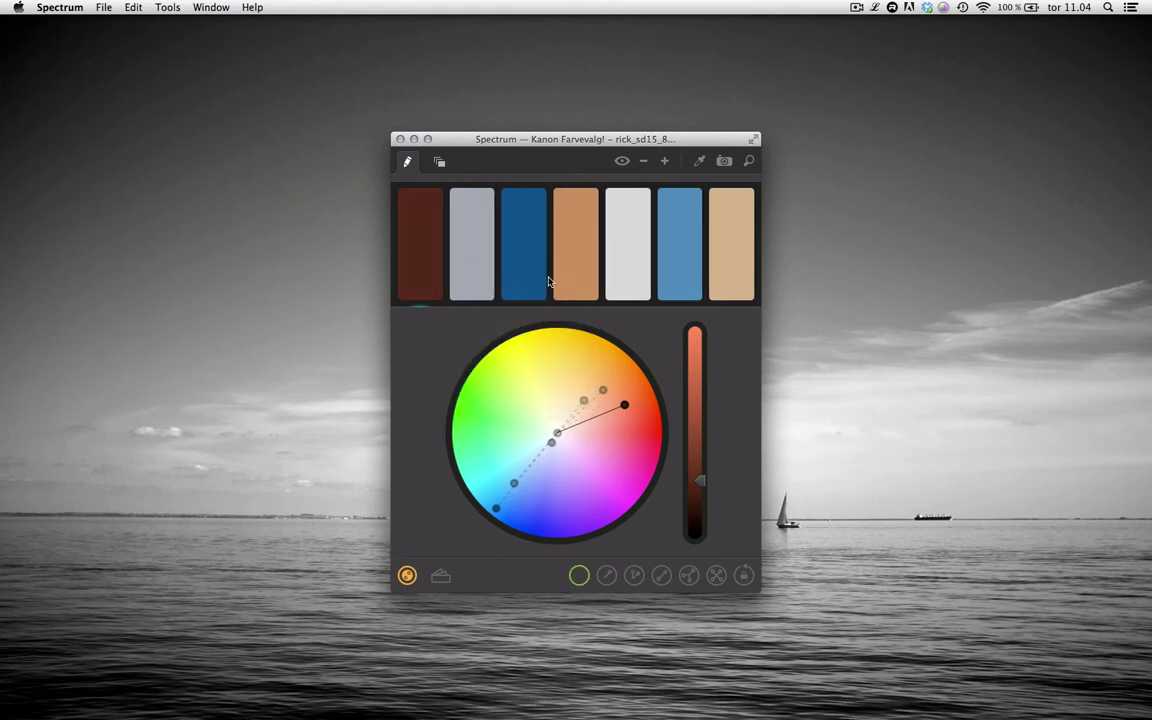
pyautogui.rightClick(587, 281)
pyautogui.click(596, 283)
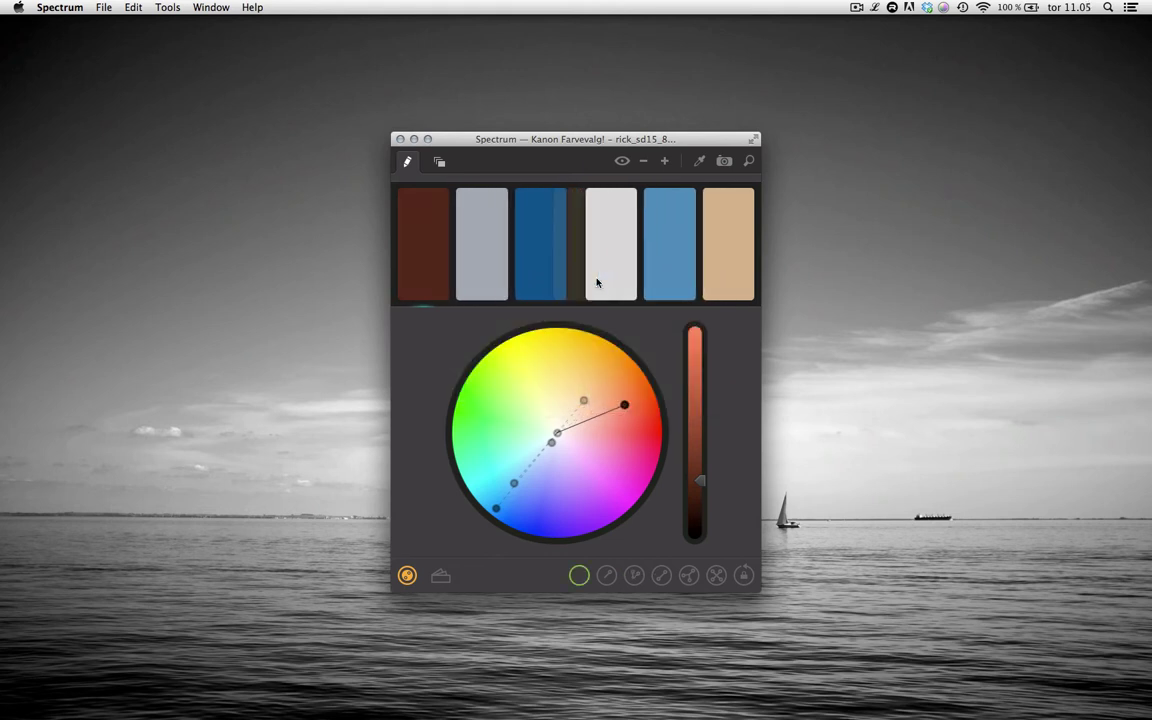
pyautogui.rightClick(444, 246)
pyautogui.click(449, 247)
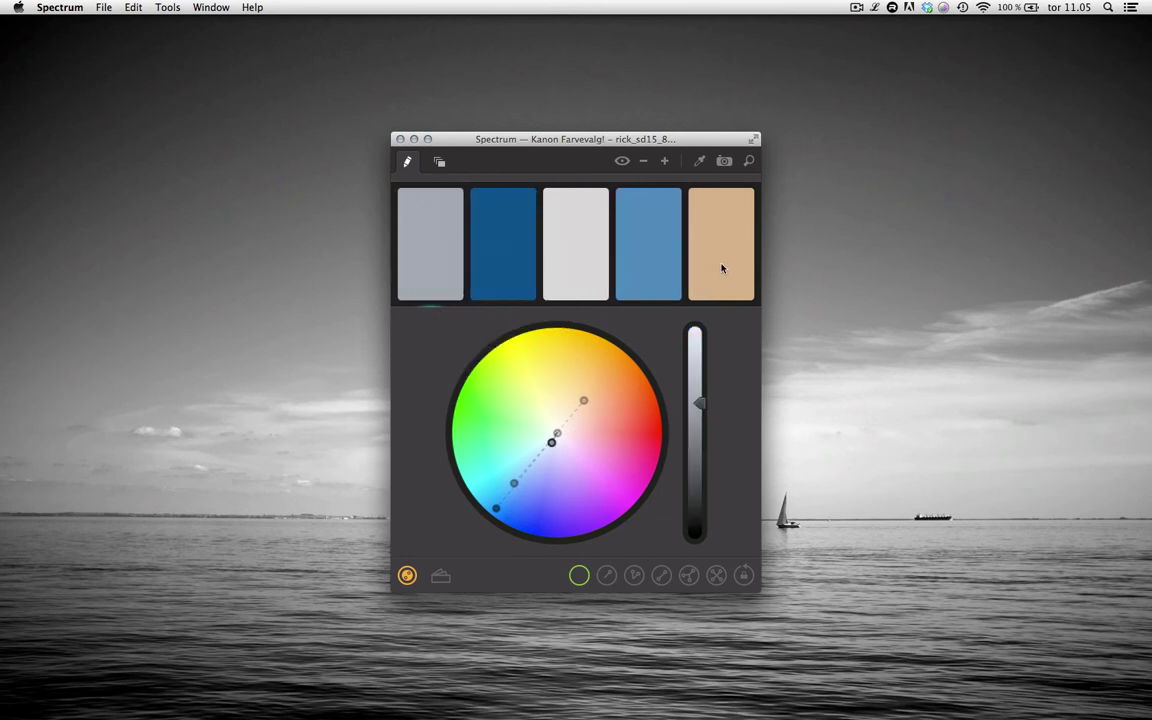
# Recolor individual swatches on the wheel: the first purple, the third lime green, the fourth teal and the fifth pale yellow
pyautogui.moveTo(587, 401)
pyautogui.mouseDown()
pyautogui.moveTo(591, 419)
pyautogui.moveTo(594, 342)
pyautogui.moveTo(635, 406)
pyautogui.moveTo(553, 392)
pyautogui.moveTo(590, 376)
pyautogui.mouseUp()
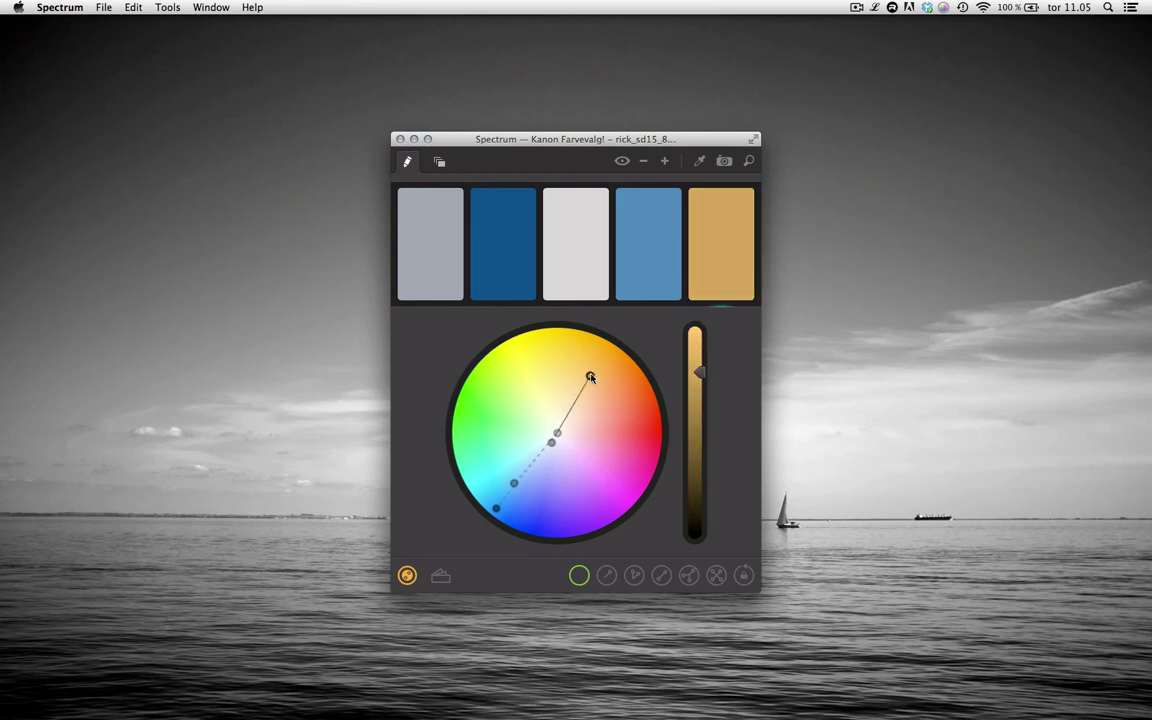
pyautogui.click(630, 295)
pyautogui.moveTo(557, 435); pyautogui.dragTo(497, 394)
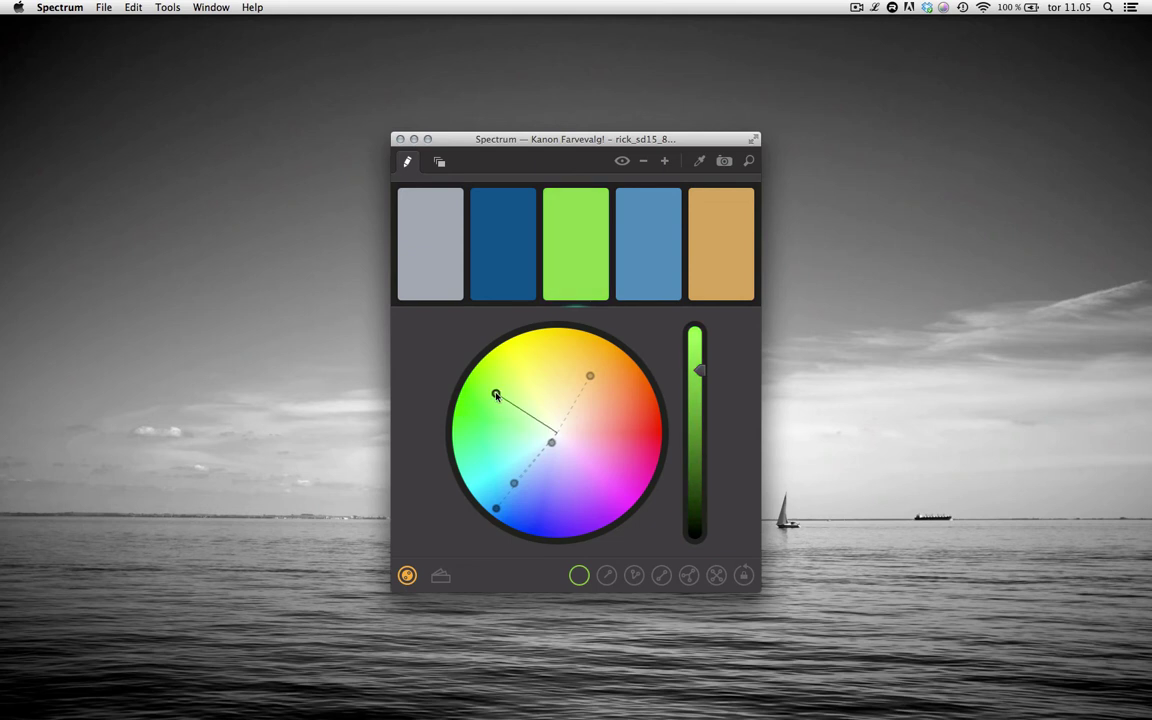
pyautogui.moveTo(551, 442); pyautogui.dragTo(488, 449)
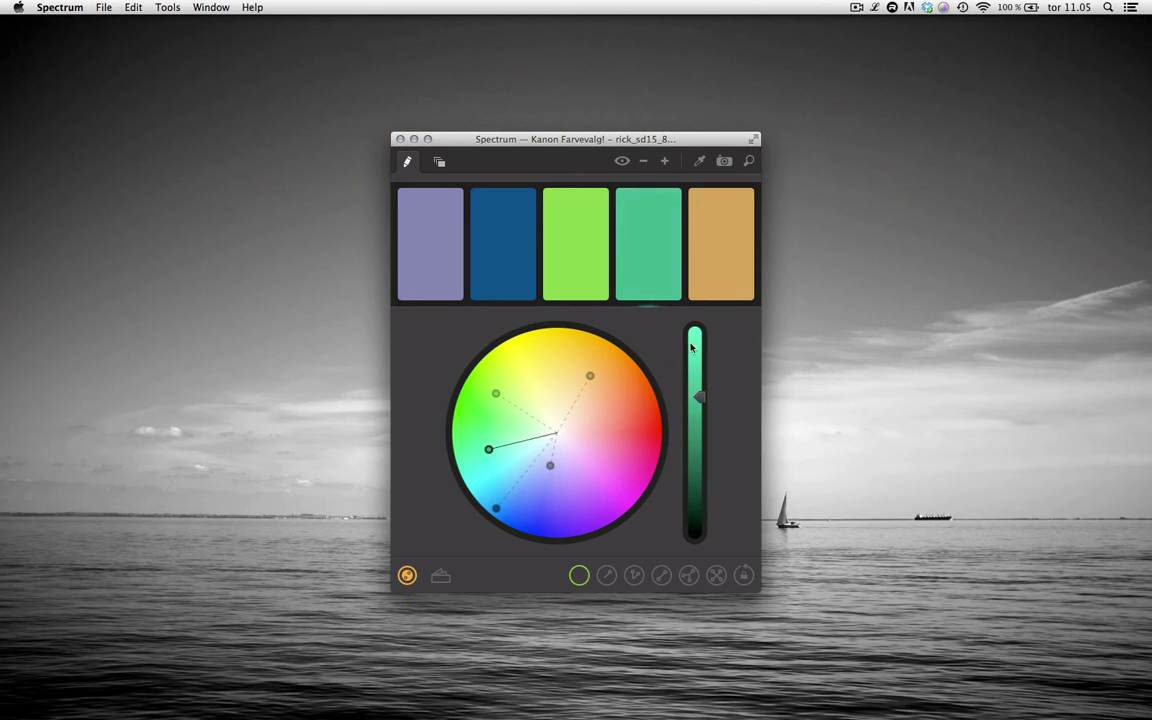
pyautogui.click(590, 375)
pyautogui.moveTo(590, 376); pyautogui.dragTo(538, 384)
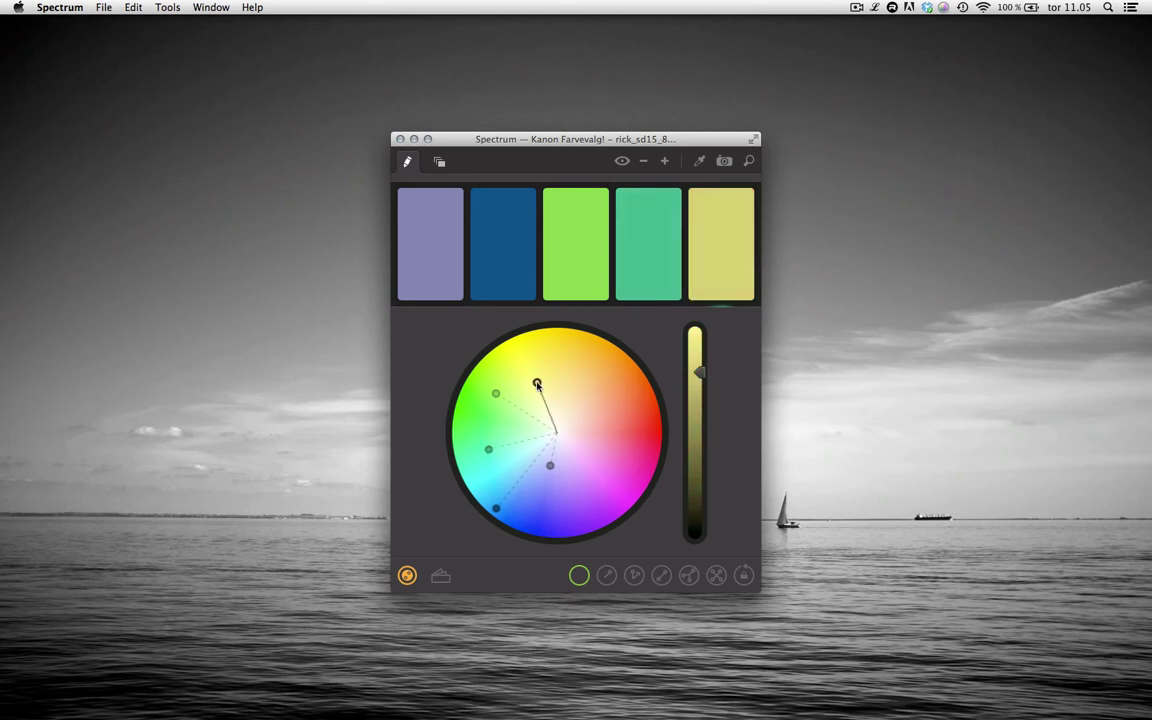
# Apply the monochromatic harmony to the palette, rotate it to golden yellow and brighten the first swatch
pyautogui.click(606, 576)
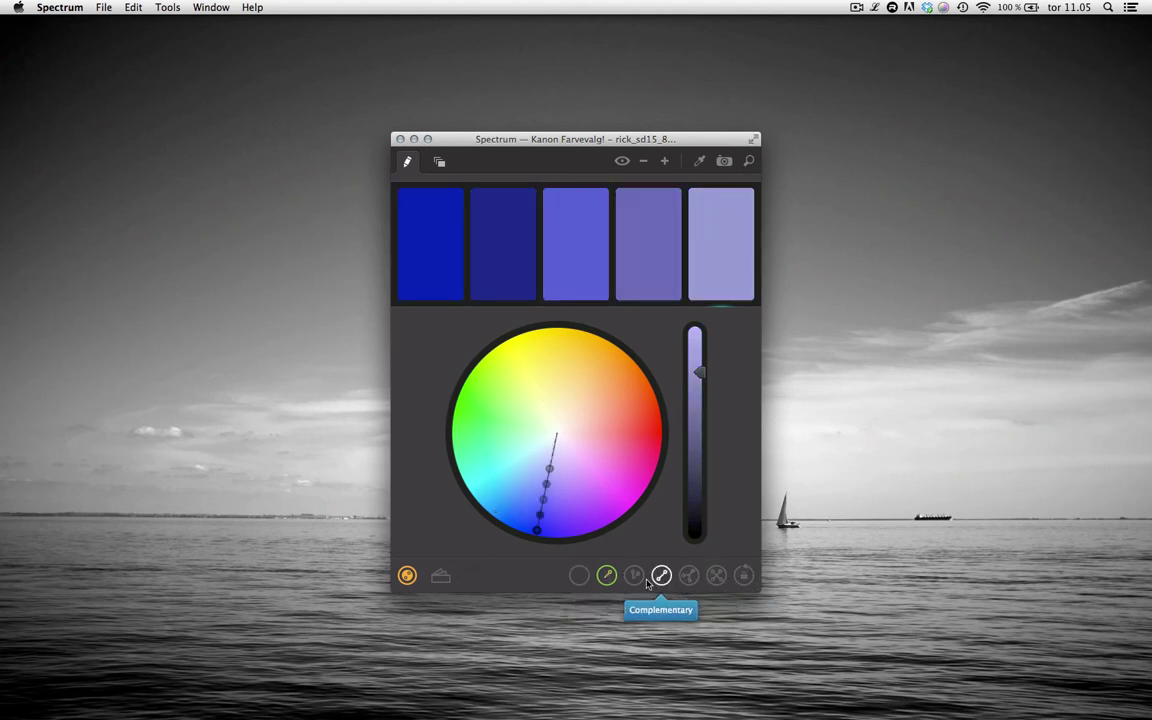
pyautogui.moveTo(537, 530); pyautogui.dragTo(573, 340)
pyautogui.moveTo(699, 412); pyautogui.dragTo(697, 345)
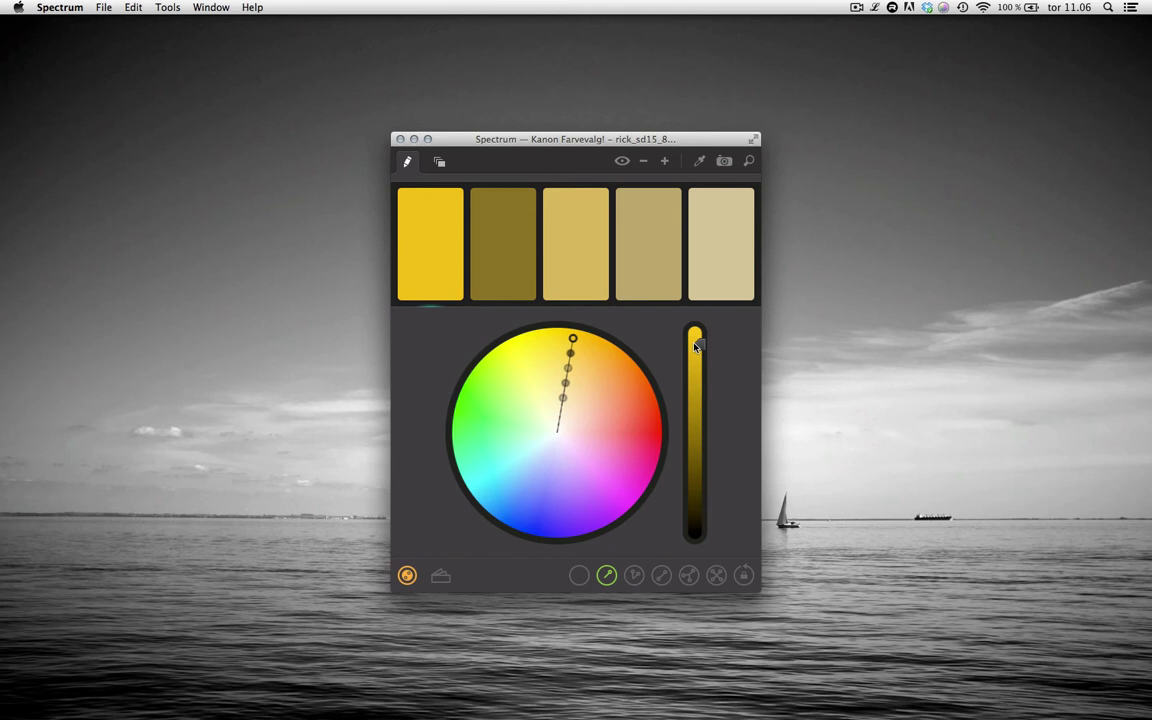
# Switch the palette to Freeform, shift the fourth swatch toward gray-beige and the fifth toward yellow, and darken the fifth
pyautogui.click(579, 575)
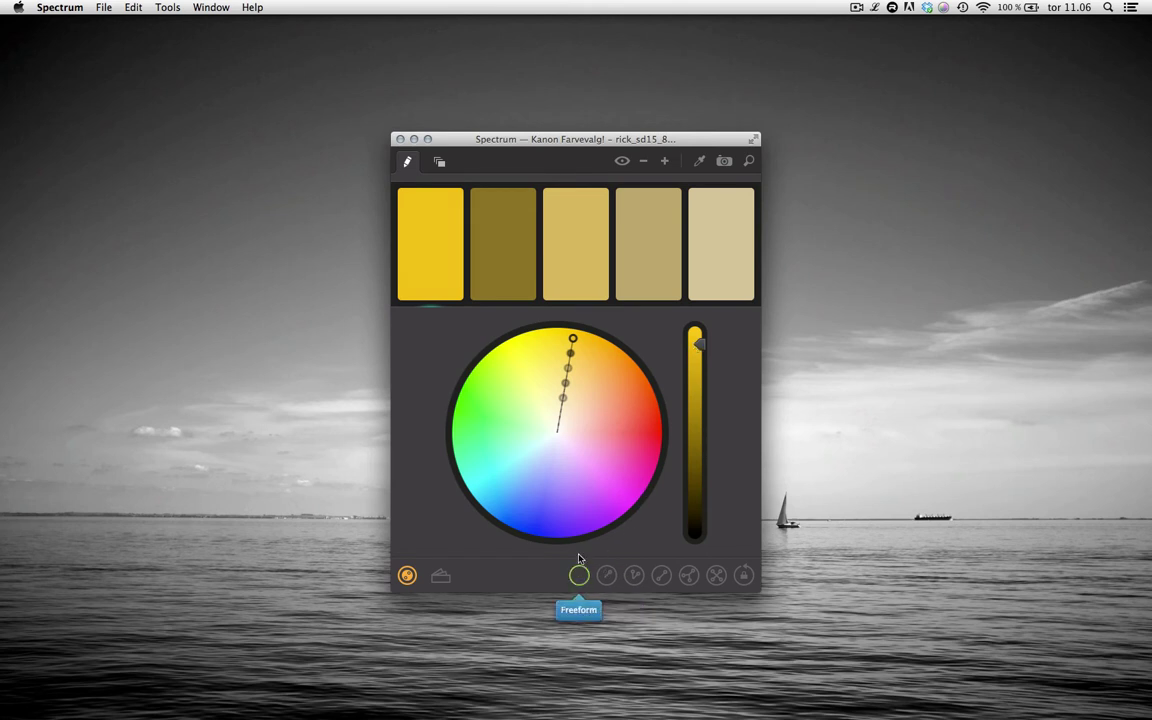
pyautogui.moveTo(561, 399); pyautogui.dragTo(530, 330)
pyautogui.click(565, 388)
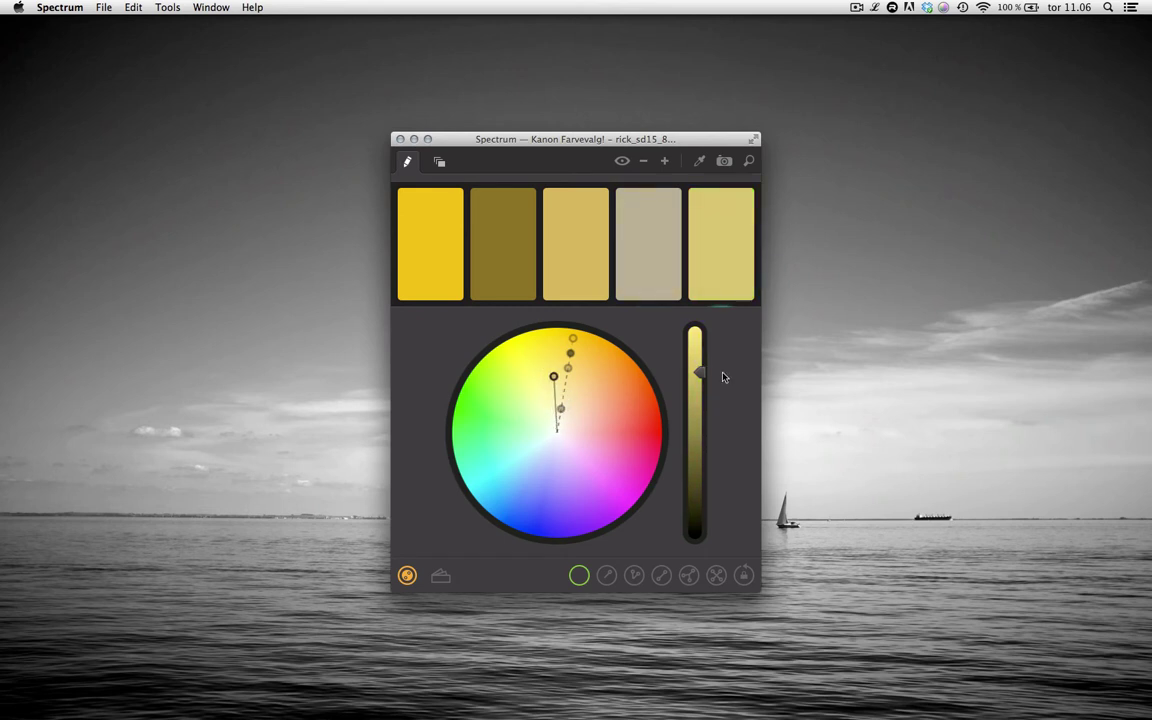
pyautogui.moveTo(695, 378); pyautogui.dragTo(695, 404)
# Apply the Analogous harmony, rotate the first swatch to orange and narrow the spread so the fifth swatch is olive yellow
pyautogui.click(634, 575)
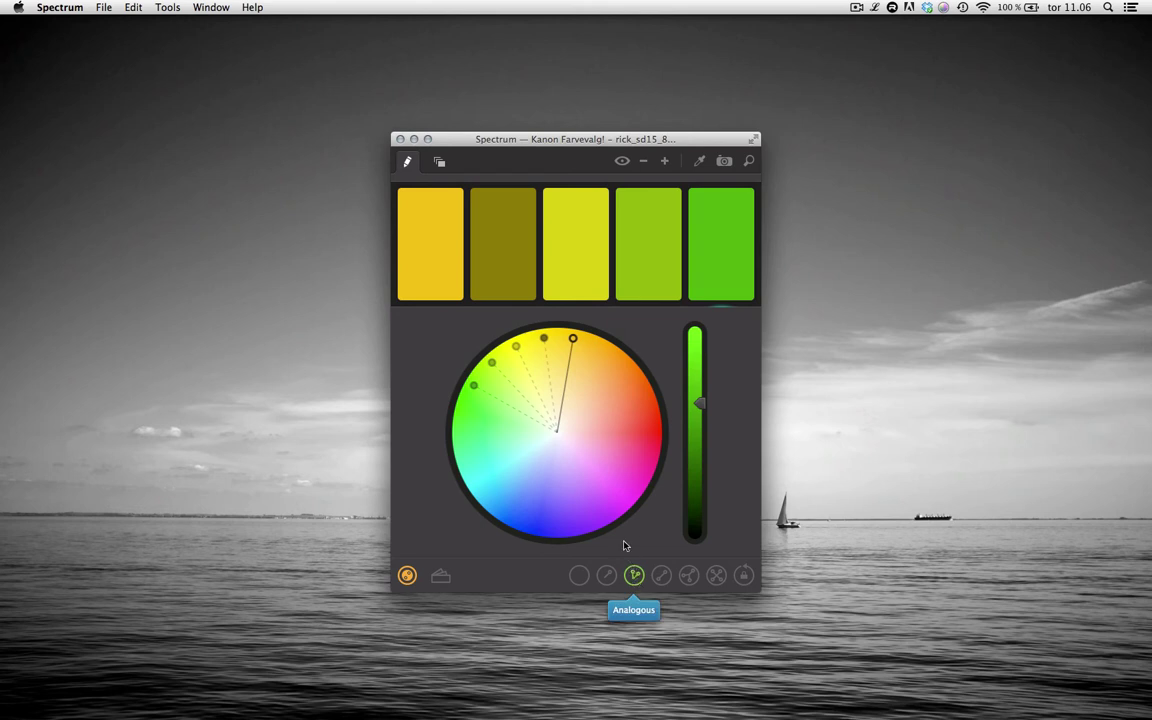
pyautogui.moveTo(625, 470); pyautogui.dragTo(540, 330)
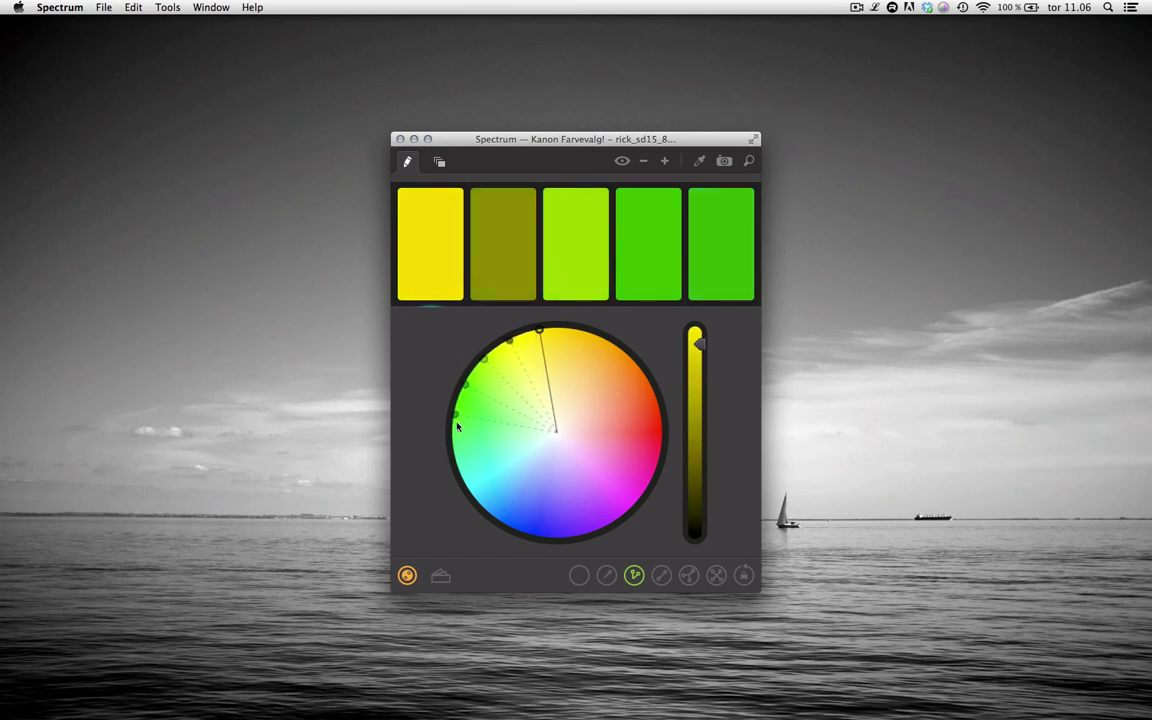
pyautogui.moveTo(456, 420); pyautogui.dragTo(503, 522)
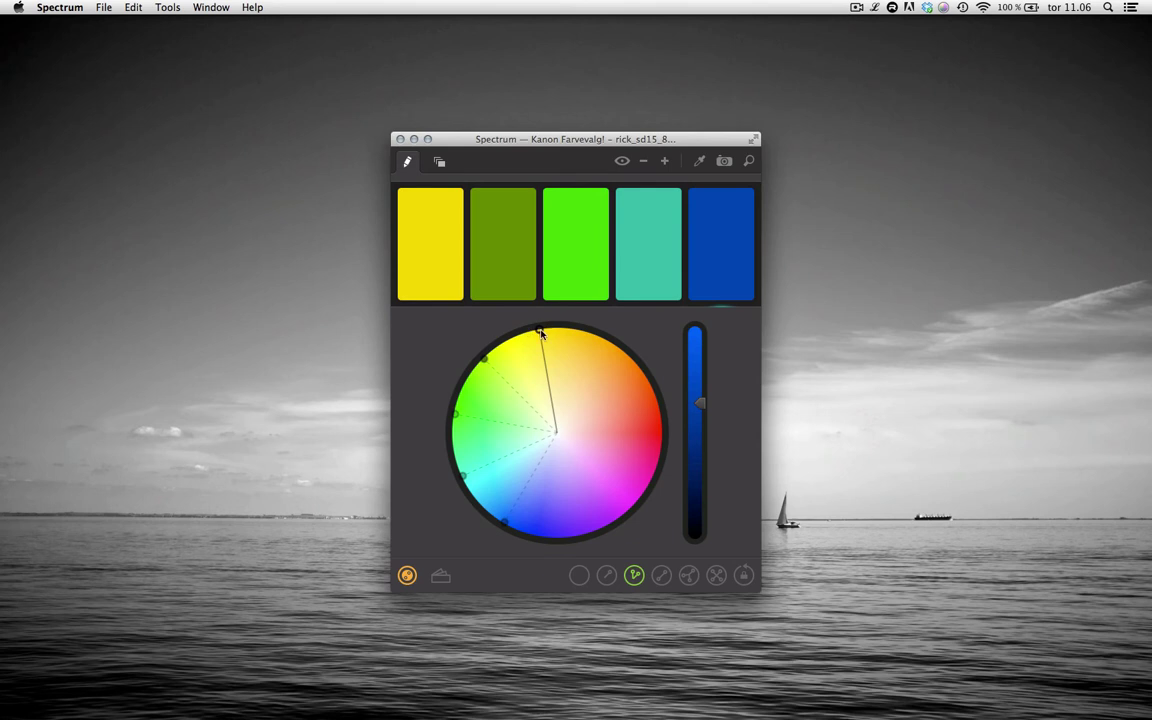
pyautogui.moveTo(541, 332); pyautogui.dragTo(622, 350)
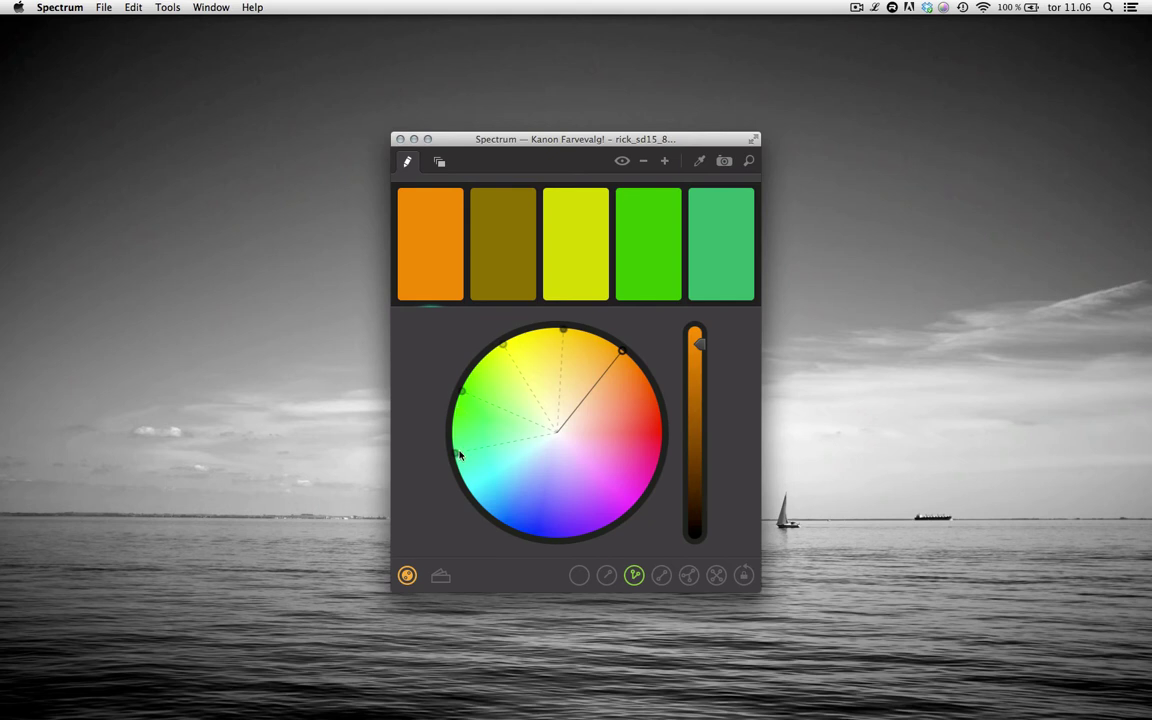
pyautogui.moveTo(459, 455); pyautogui.dragTo(538, 368)
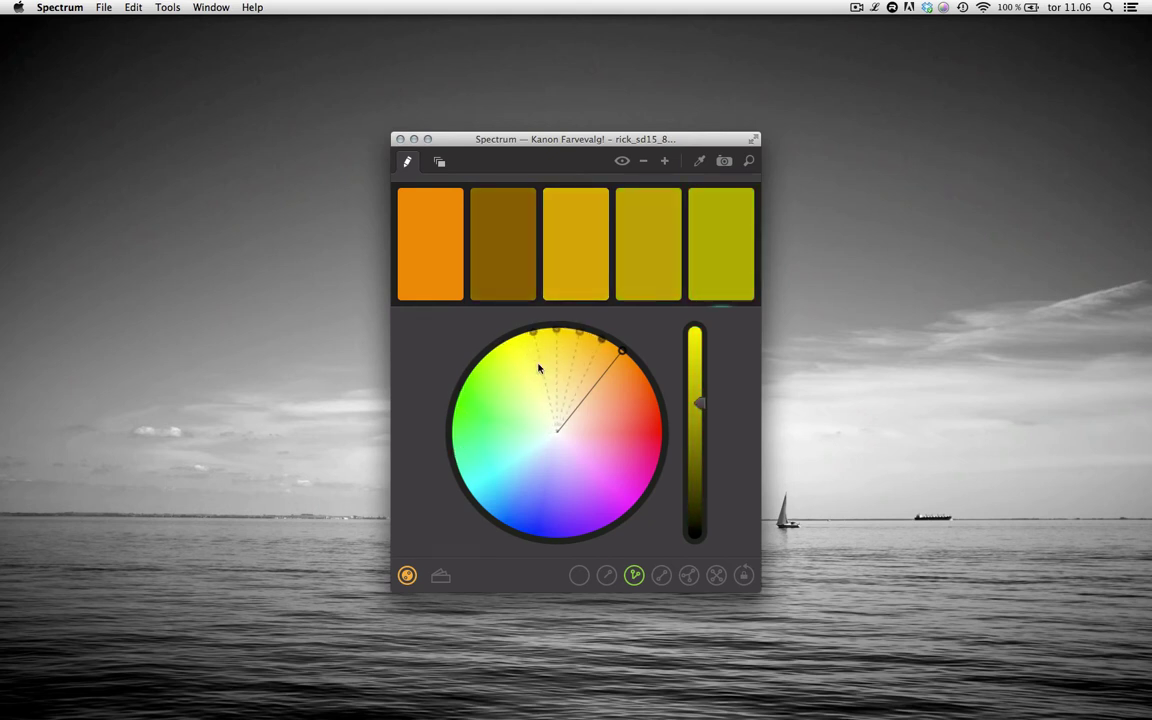
# Soften the analogous colors on the wheel, move the dark olive swatch to first place and the peach swatch to last
pyautogui.moveTo(622, 350); pyautogui.dragTo(588, 381)
pyautogui.moveTo(479, 255); pyautogui.dragTo(408, 259)
pyautogui.moveTo(502, 257); pyautogui.dragTo(720, 258)
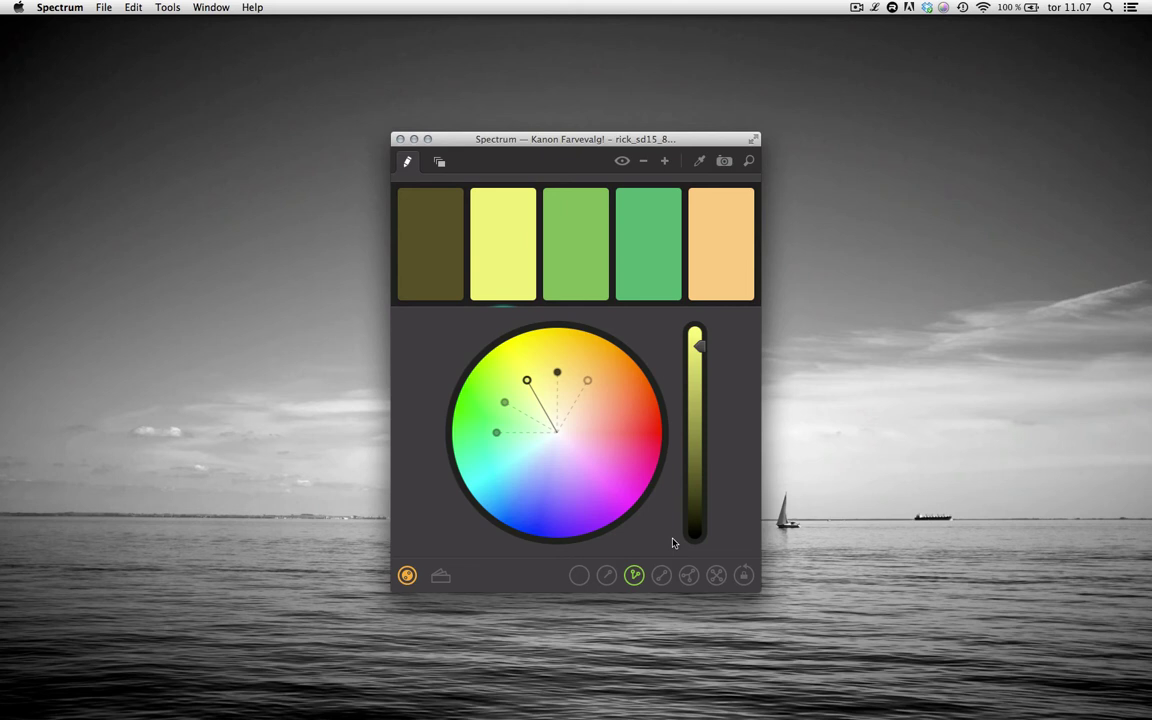
# Apply the complementary harmony in full screen, rotate it to reddish orange and darken the second swatch to deep teal
pyautogui.click(754, 139)
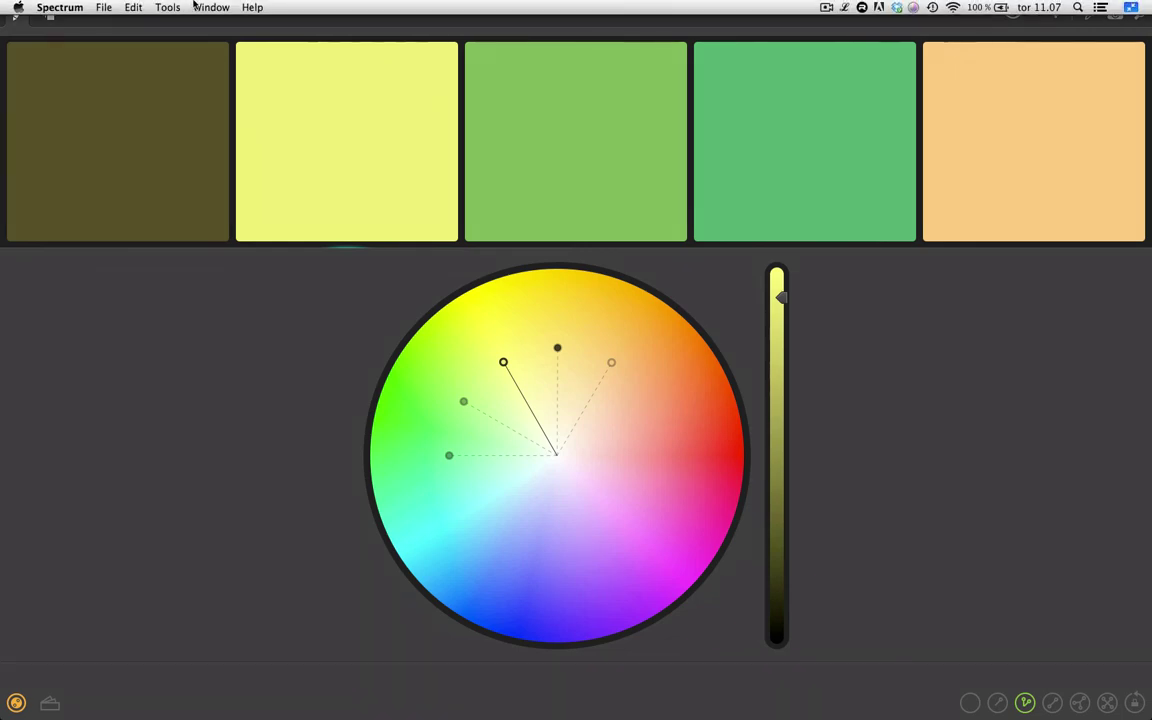
pyautogui.click(164, 6)
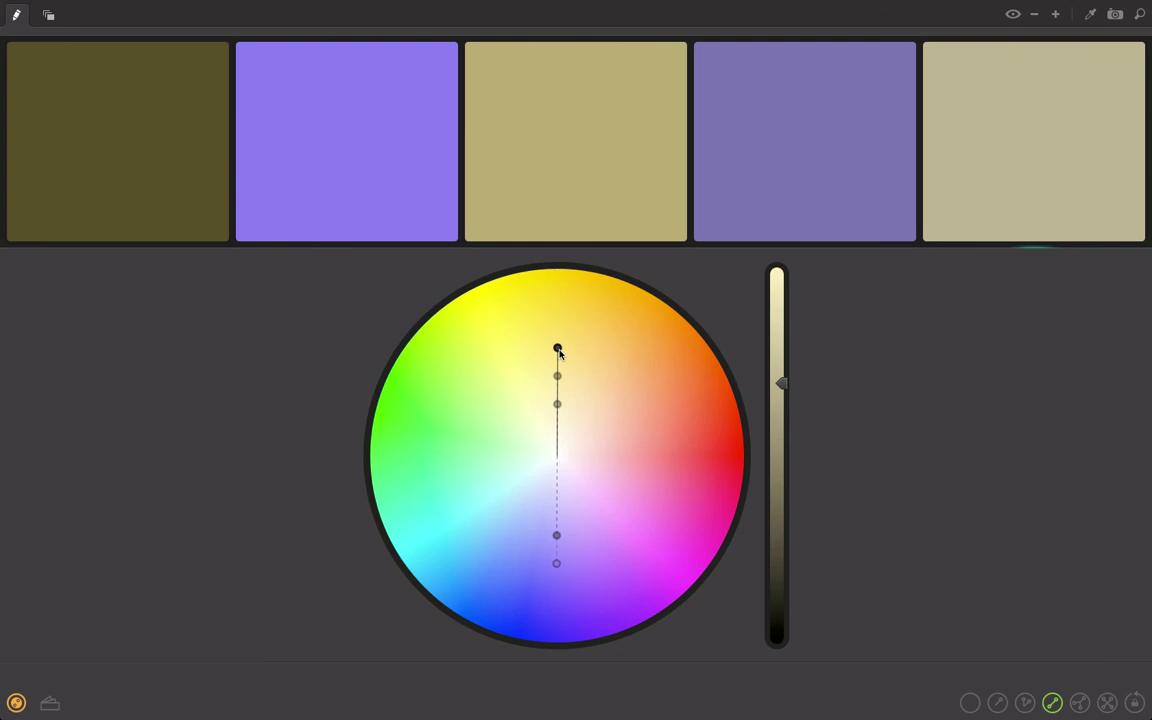
pyautogui.moveTo(558, 347); pyautogui.dragTo(741, 376)
pyautogui.click(399, 162)
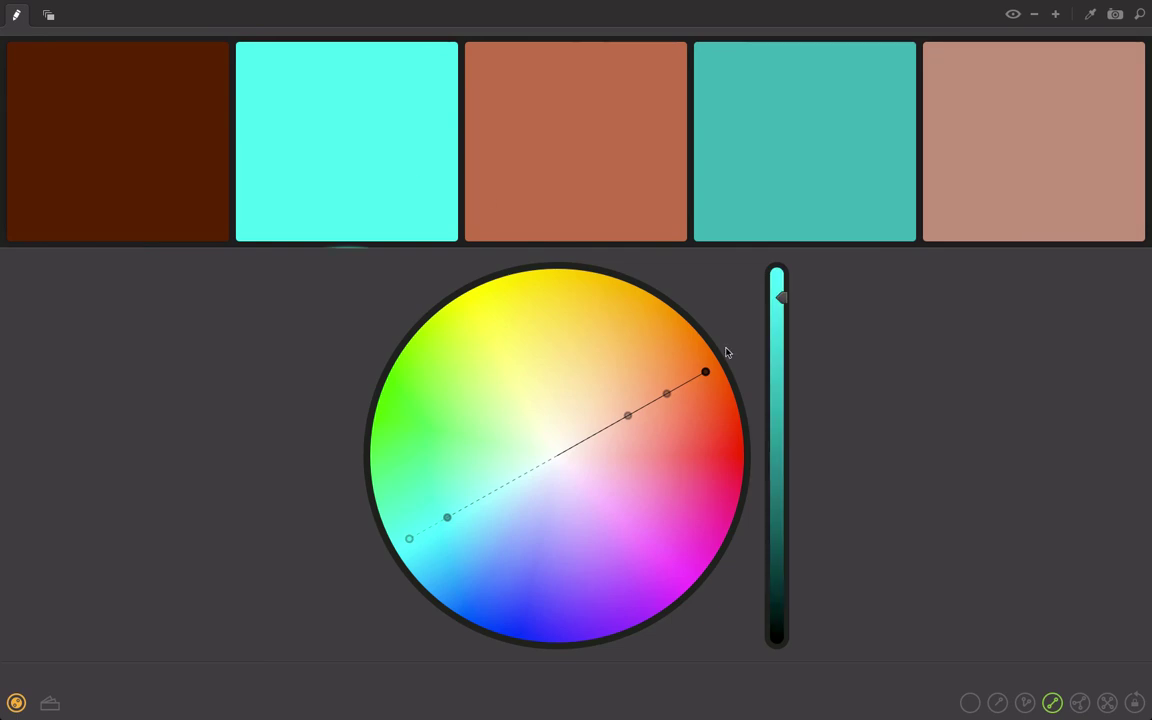
pyautogui.moveTo(779, 300); pyautogui.dragTo(787, 527)
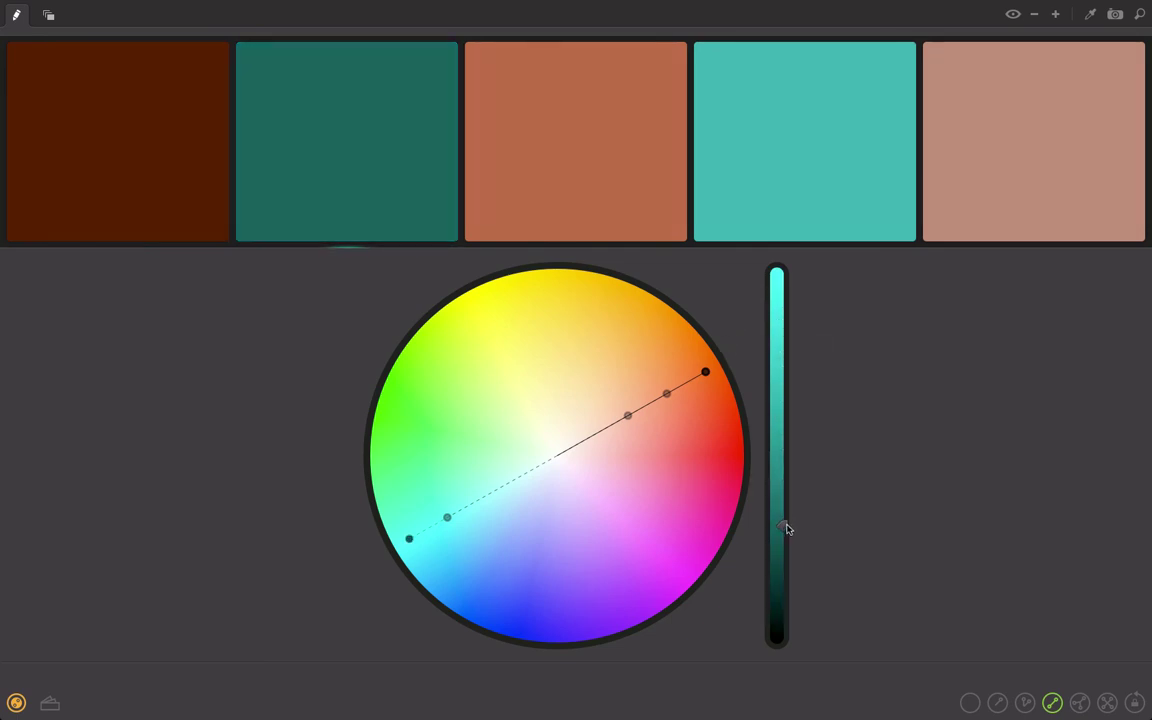
# Reorder the swatches so the three orange-brown tones come before the two teals, and slightly brighten the third swatch
pyautogui.moveTo(704, 252); pyautogui.dragTo(494, 219)
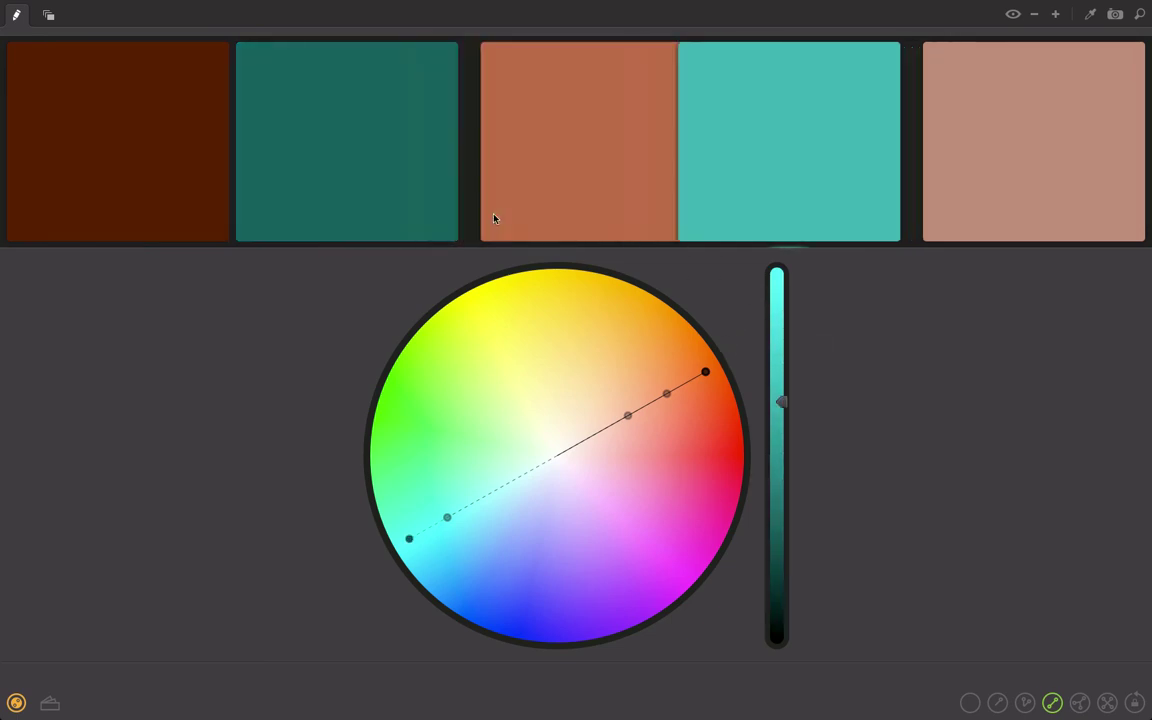
pyautogui.moveTo(769, 165); pyautogui.dragTo(300, 170)
pyautogui.moveTo(1000, 229); pyautogui.dragTo(491, 224)
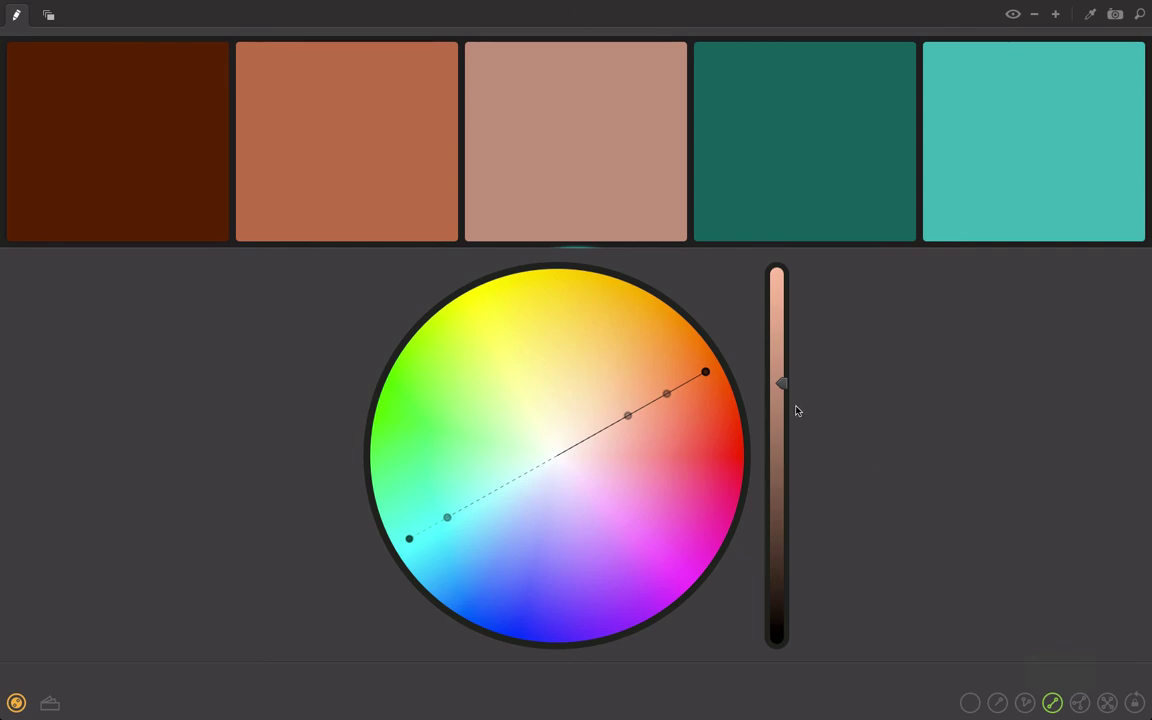
pyautogui.moveTo(797, 385)
pyautogui.mouseDown()
pyautogui.moveTo(797, 327)
pyautogui.moveTo(797, 373)
pyautogui.moveTo(796, 360)
pyautogui.mouseUp()
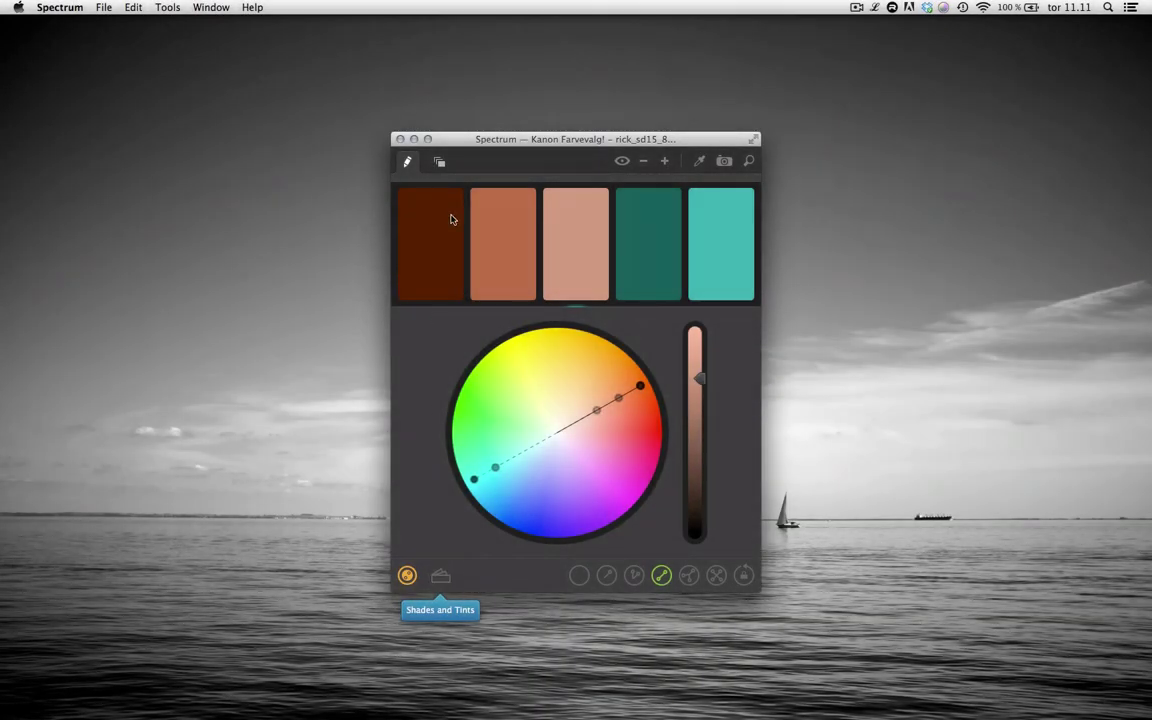
# In the palette library, tag the brown-and-teal palette "warm" and the green palette "greenish"
pyautogui.click(441, 163)
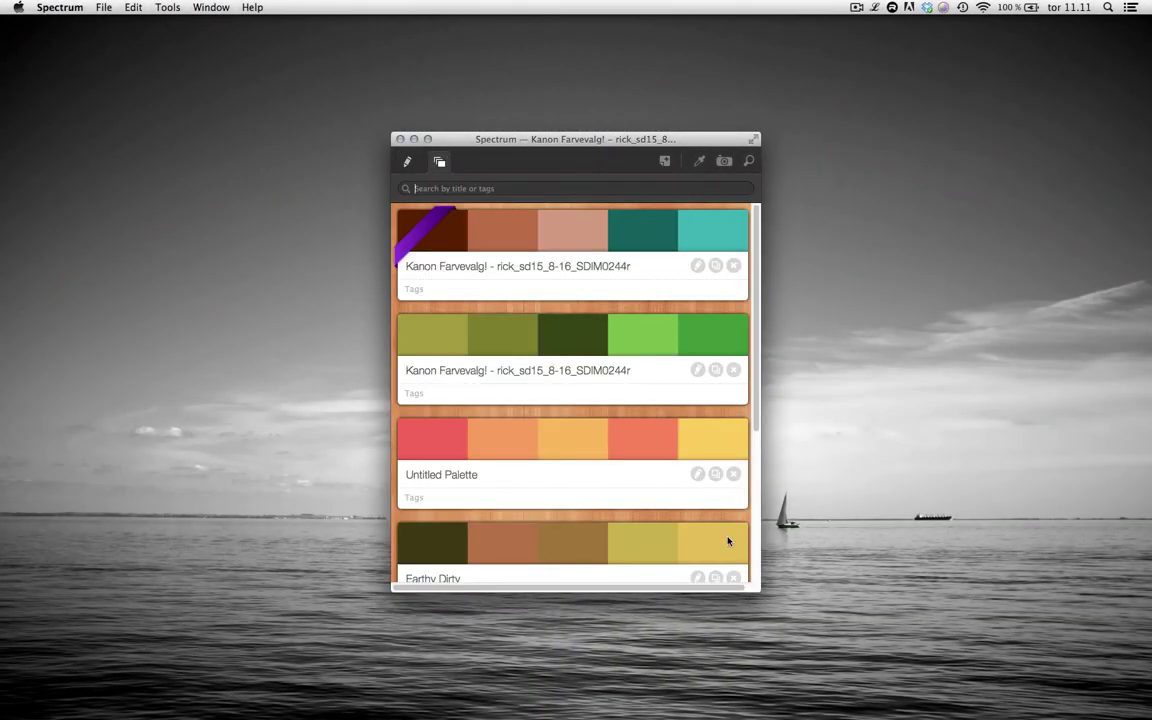
pyautogui.scroll(-2, 620, 366)
pyautogui.scroll(2, 621, 371)
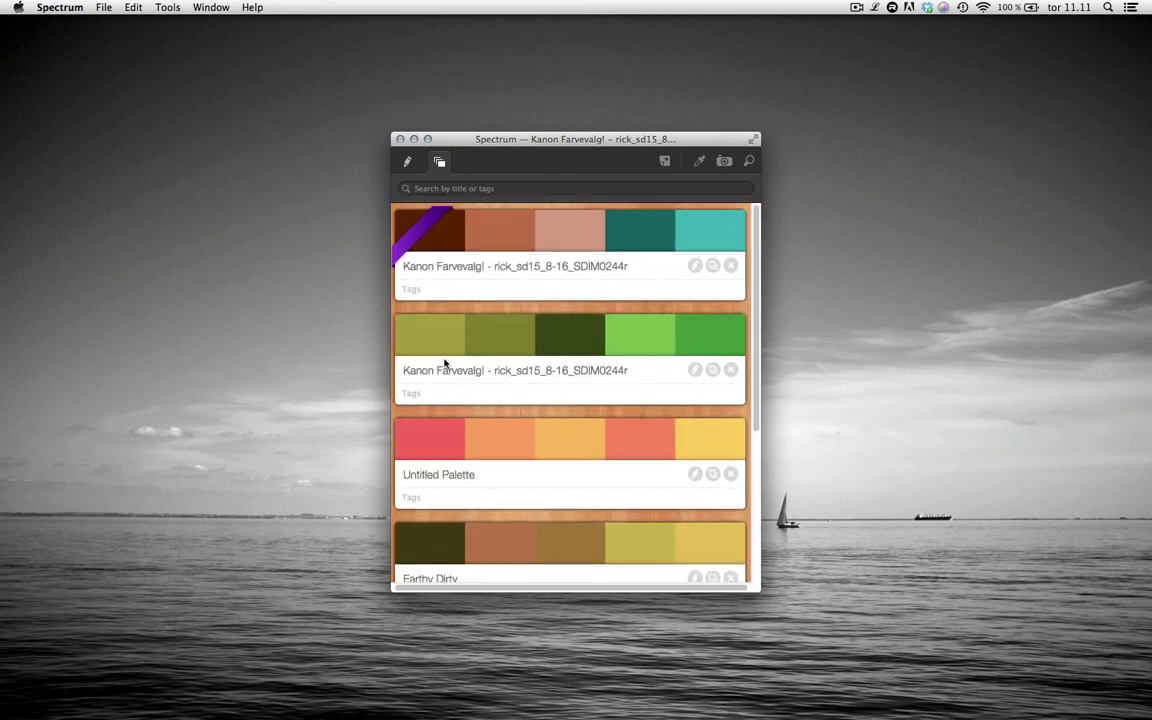
pyautogui.click(440, 288)
pyautogui.write('warm')
pyautogui.press('Return')
pyautogui.click(443, 397)
pyautogui.write('greenish')
pyautogui.press('Return')
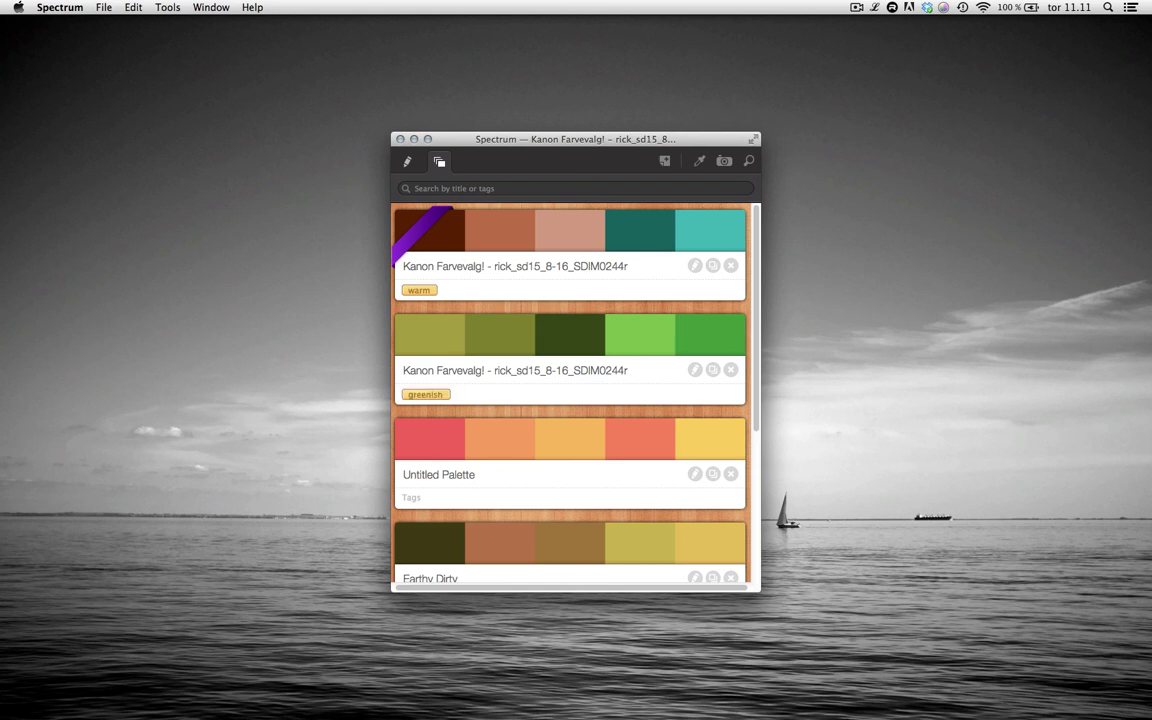
# Tag the red-orange Untitled Palette "reddish" and "pastel", Earthy Dirty "warm", and the light Untitled Palette "pastel"
pyautogui.click(432, 497)
pyautogui.write('reddish')
pyautogui.press('Return')
pyautogui.scroll(-2, 470, 534)
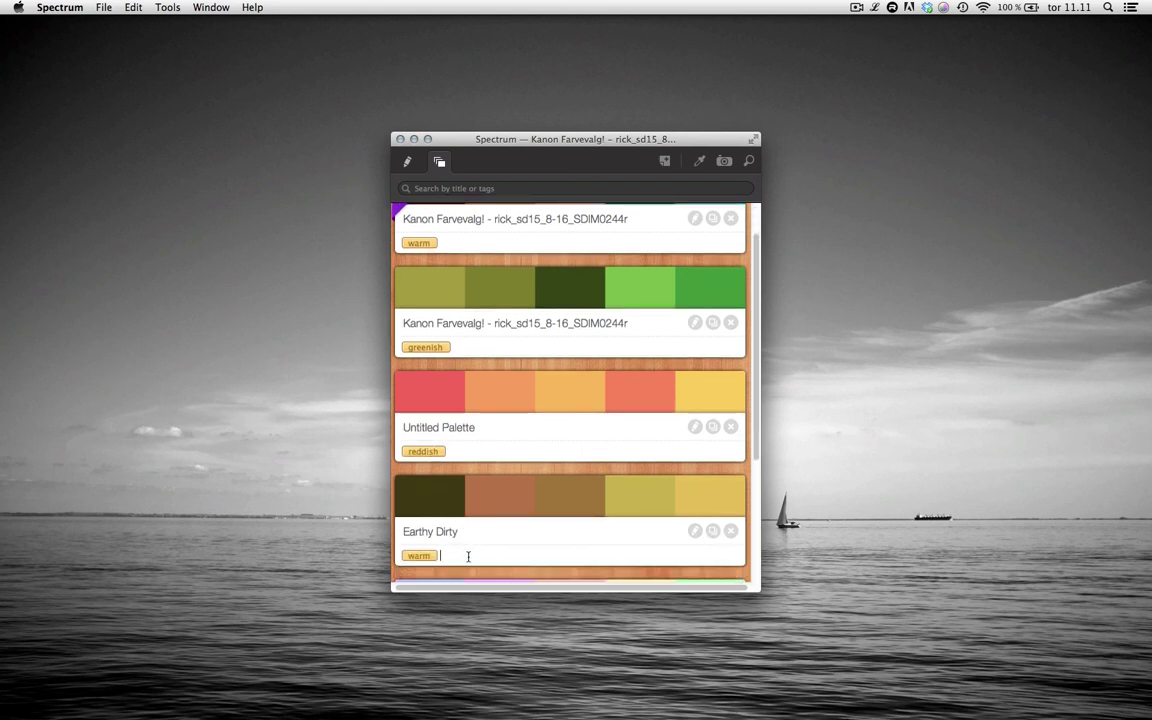
pyautogui.scroll(-3, 470, 550)
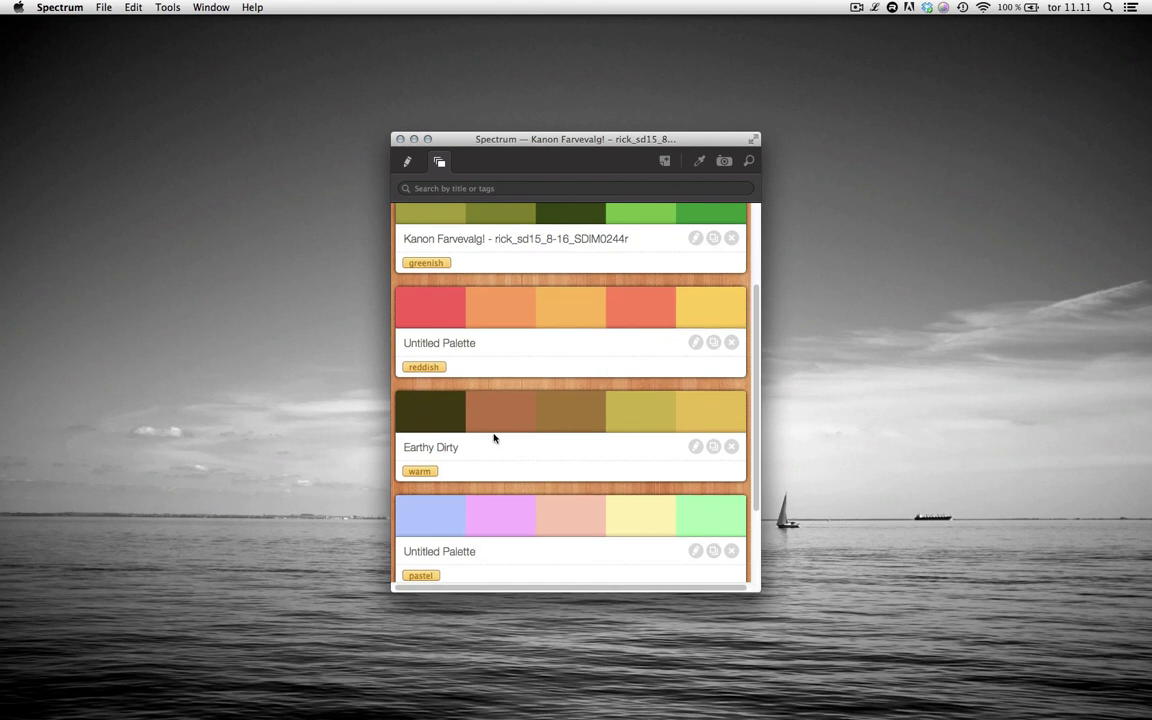
pyautogui.write('pastel')
pyautogui.press('Return')
# Search the palette library for "pas" and clear the query
pyautogui.click(463, 188)
pyautogui.write('pas')
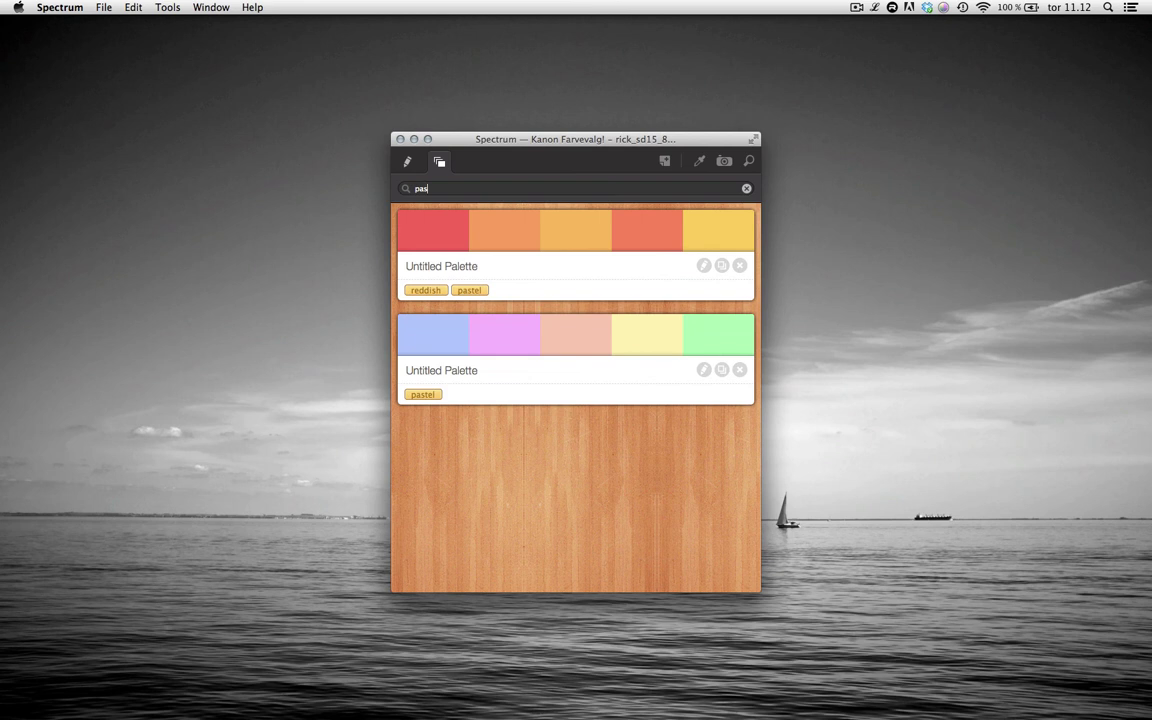
pyautogui.press('BackSpace')
pyautogui.press('BackSpace')
pyautogui.press('BackSpace')
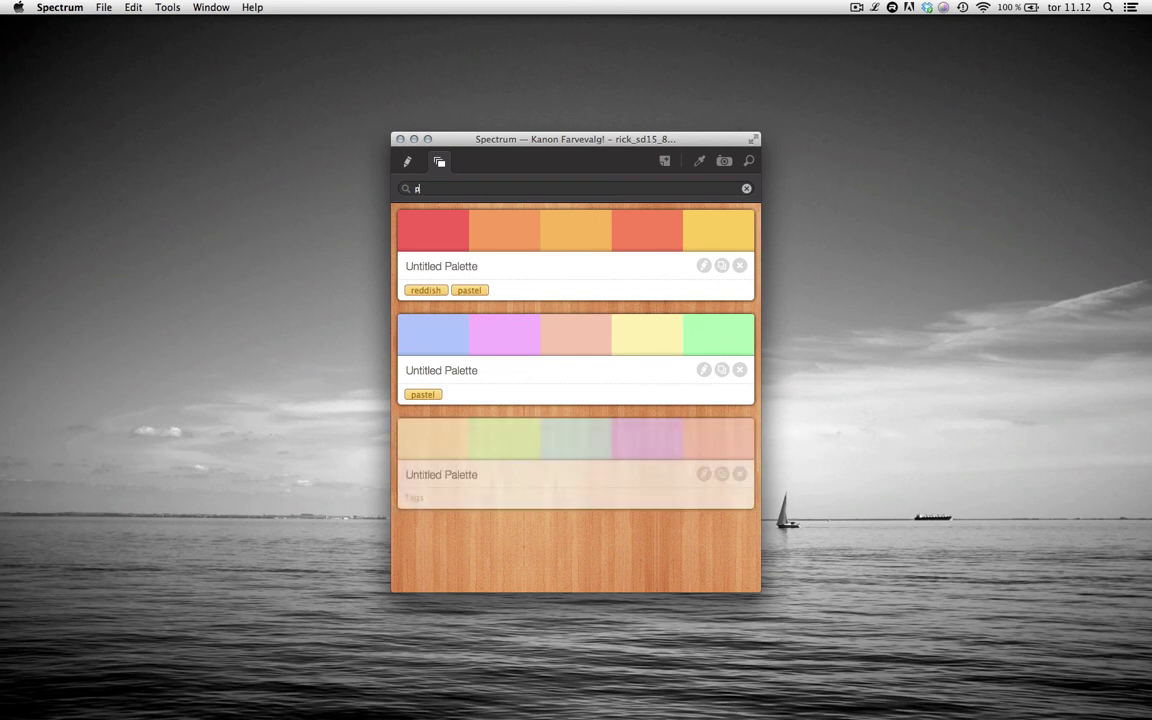
# Search the palettes by the terms "warm" and "red", and clear the search to list all palettes
pyautogui.write('warm')
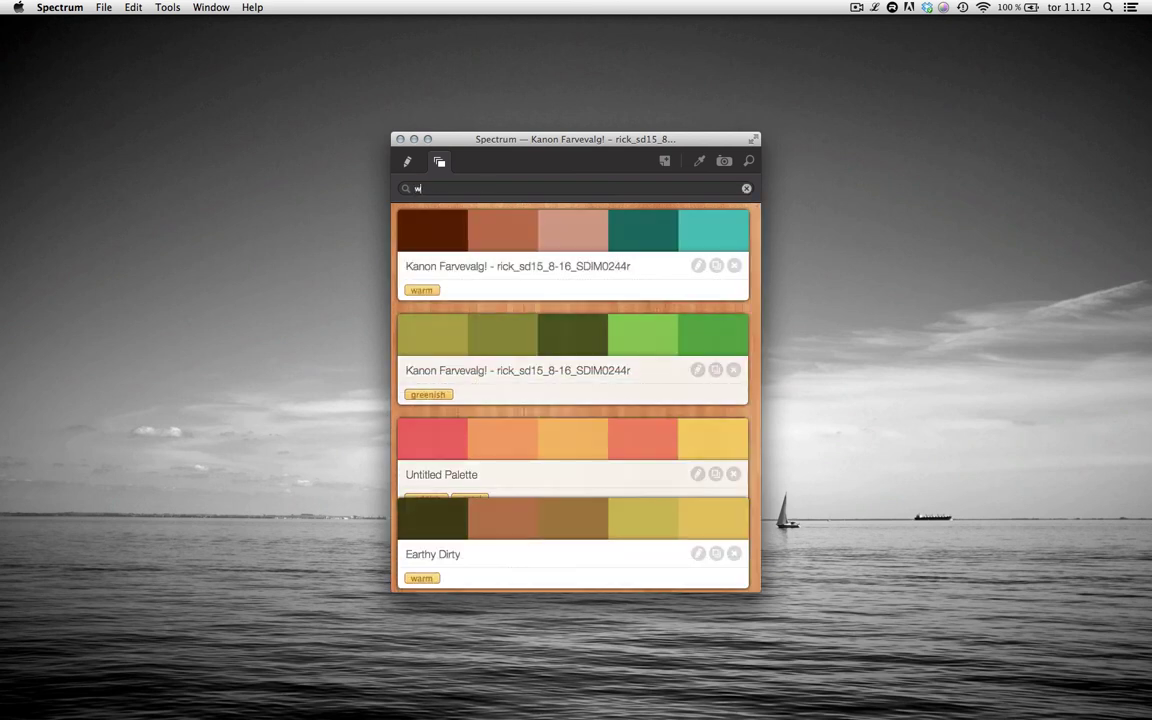
pyautogui.press('BackSpace')
pyautogui.press('BackSpace')
pyautogui.press('BackSpace')
pyautogui.press('BackSpace')
pyautogui.write('red')
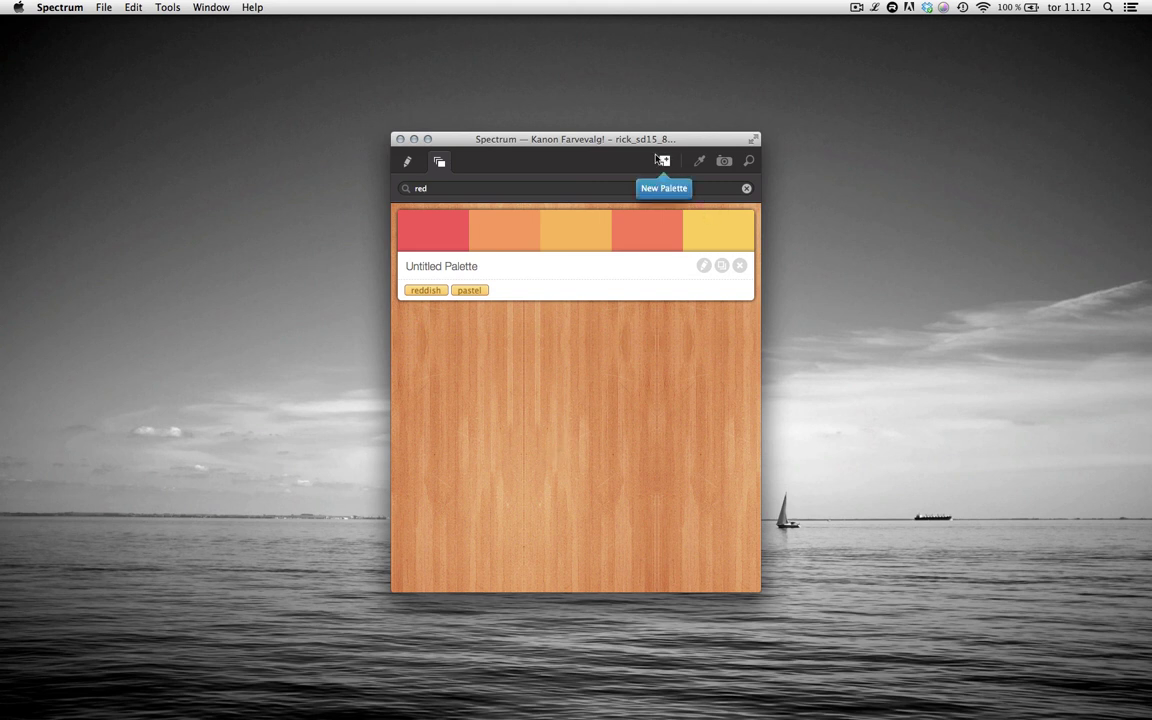
pyautogui.click(746, 189)
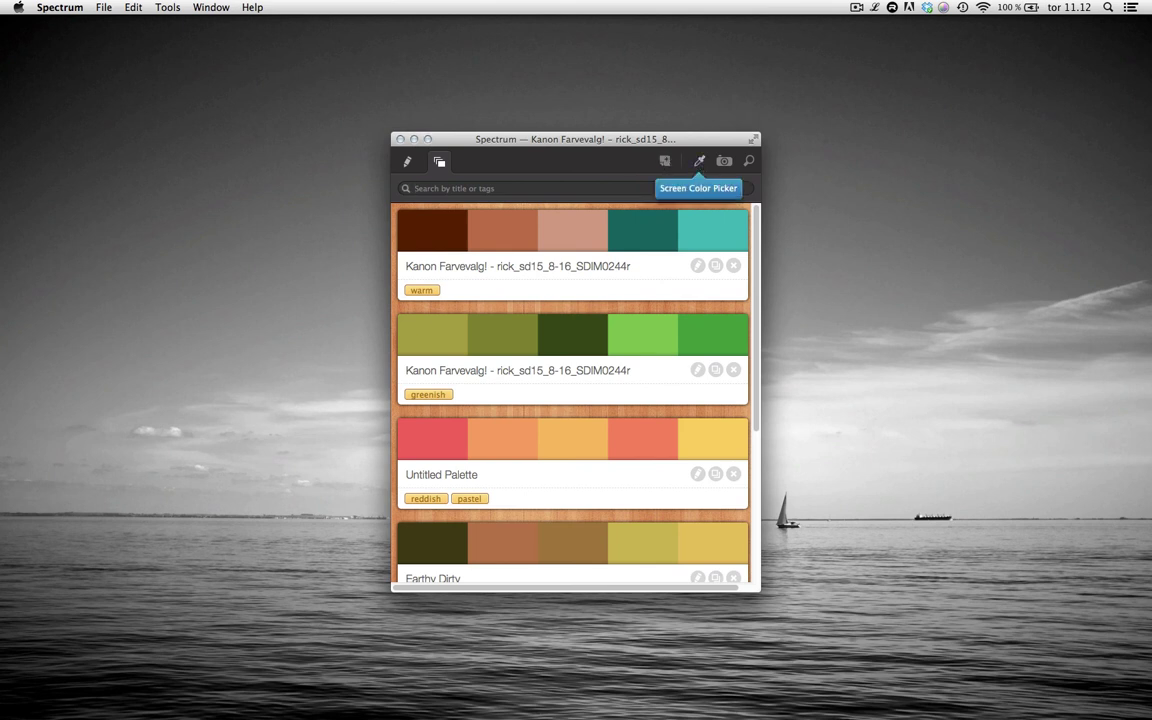
# Add two screen colors to the brown-and-teal palette with the Screen Color Picker: gray from the sky and near-black from the ship
pyautogui.click(699, 165)
pyautogui.click(907, 388)
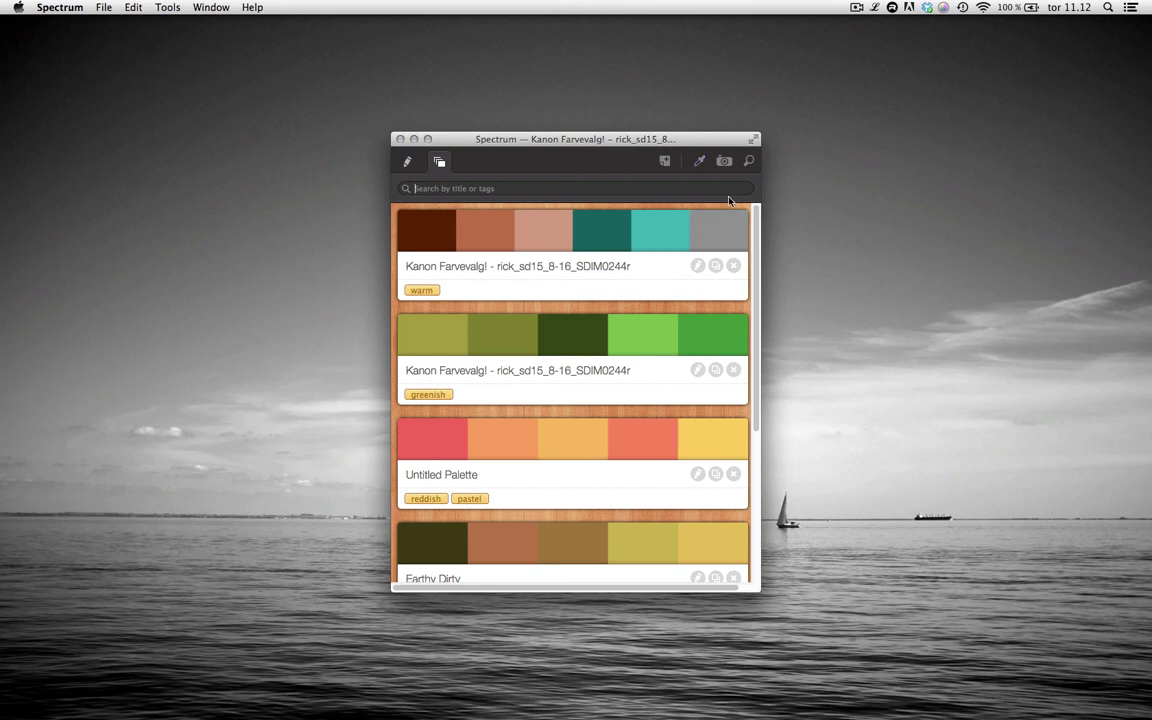
pyautogui.click(699, 161)
pyautogui.click(836, 470)
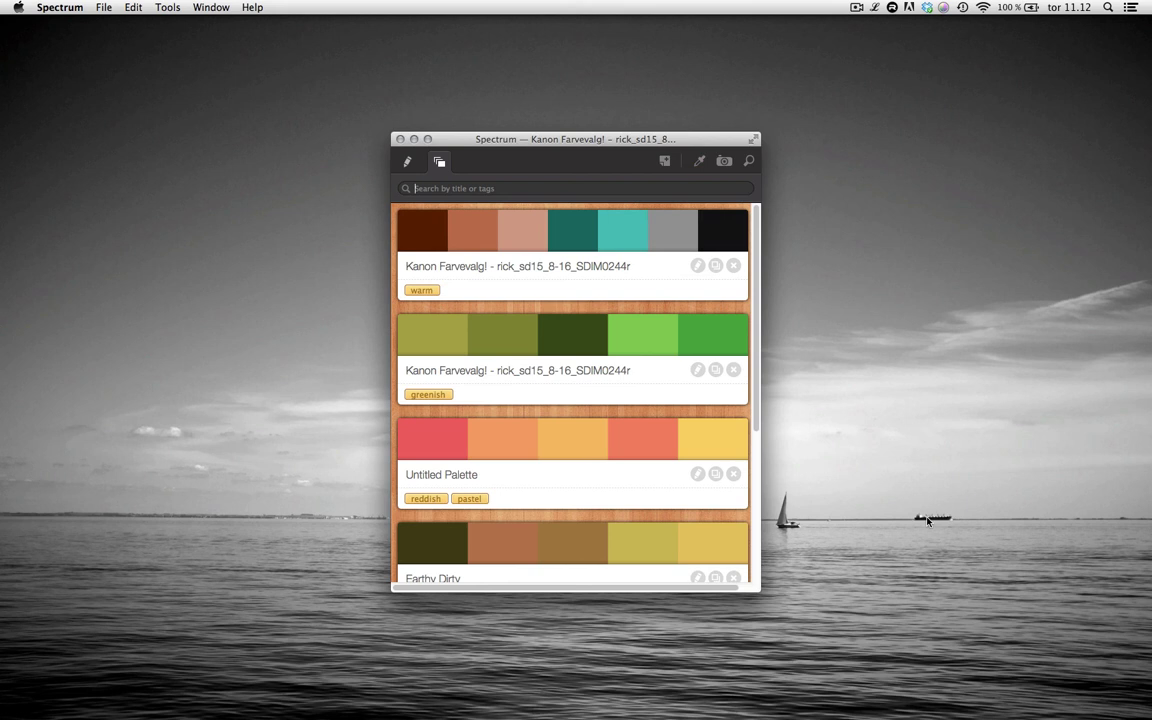